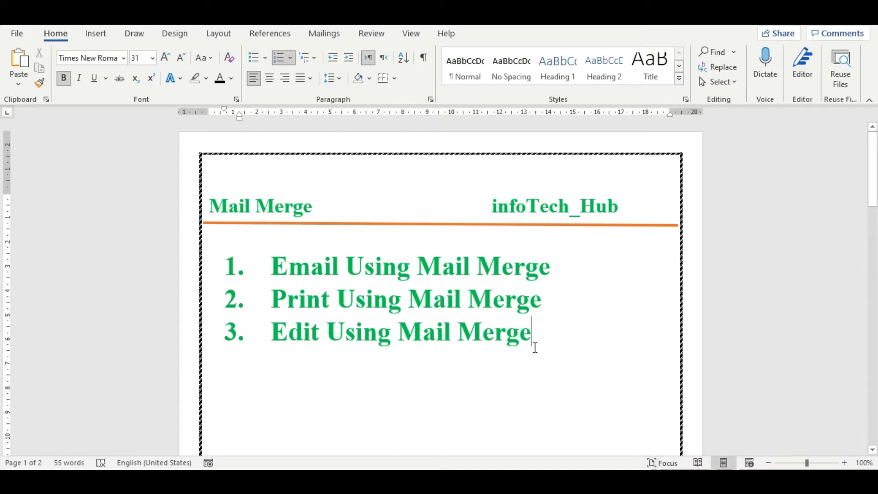
Correct the misspelled word in the third Source Data bullet on page 2 to "Configured"
{"action": "scroll", "coordinate": [535, 348], "scroll_direction": "down", "scroll_amount": 5}
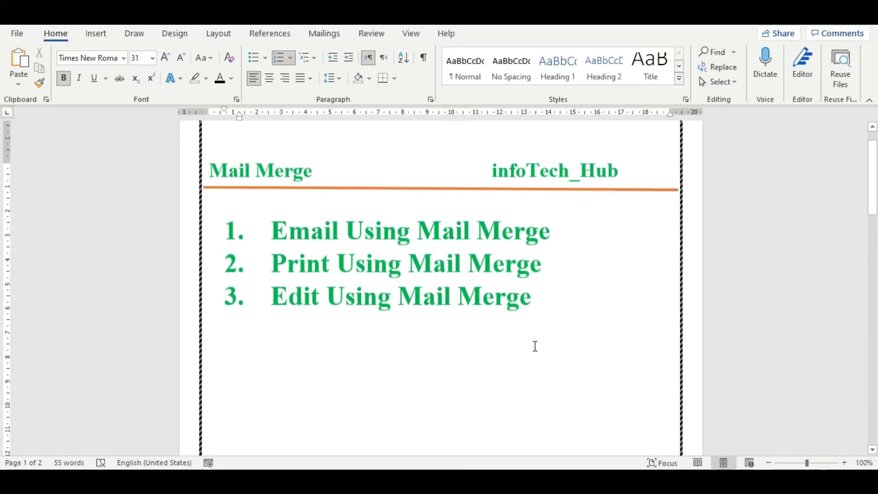
{"action": "scroll", "coordinate": [528, 346], "scroll_direction": "down", "scroll_amount": 5}
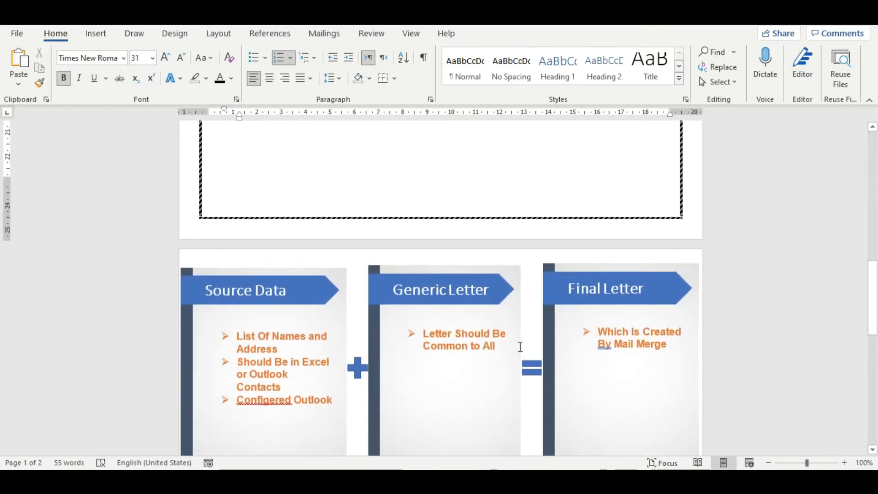
{"action": "scroll", "coordinate": [439, 342], "scroll_direction": "down", "scroll_amount": 3}
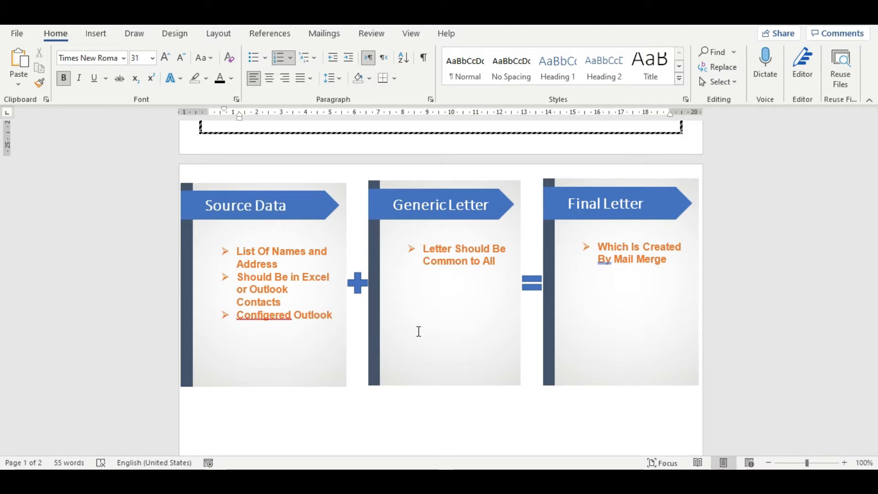
{"action": "right_click", "coordinate": [269, 316]}
{"action": "left_click", "coordinate": [349, 153]}
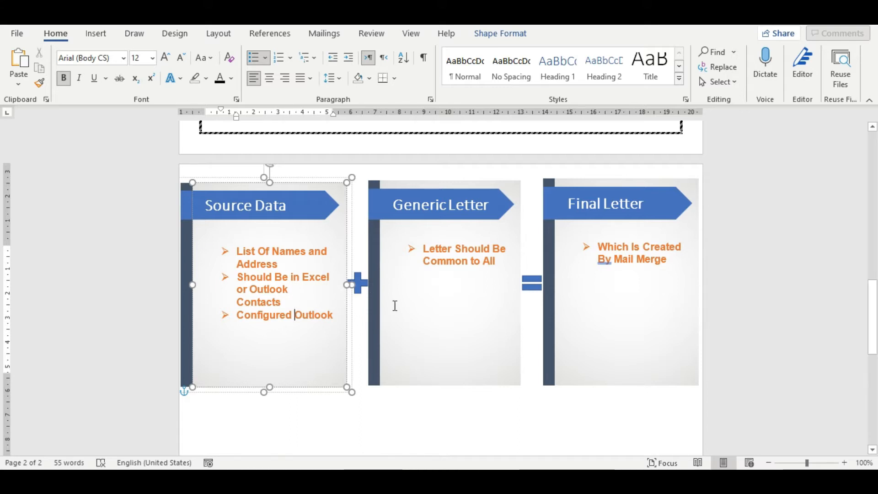
Switch to the address list workbook in Excel and examine its recipient table and Email column
{"action": "left_click", "coordinate": [457, 479]}
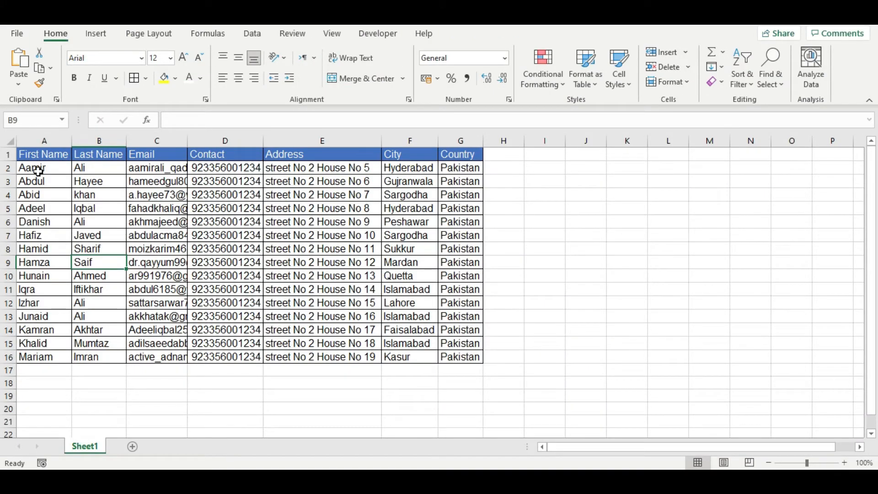
{"action": "left_click_drag", "start_coordinate": [32, 154], "coordinate": [470, 360]}
{"action": "left_click", "coordinate": [416, 395]}
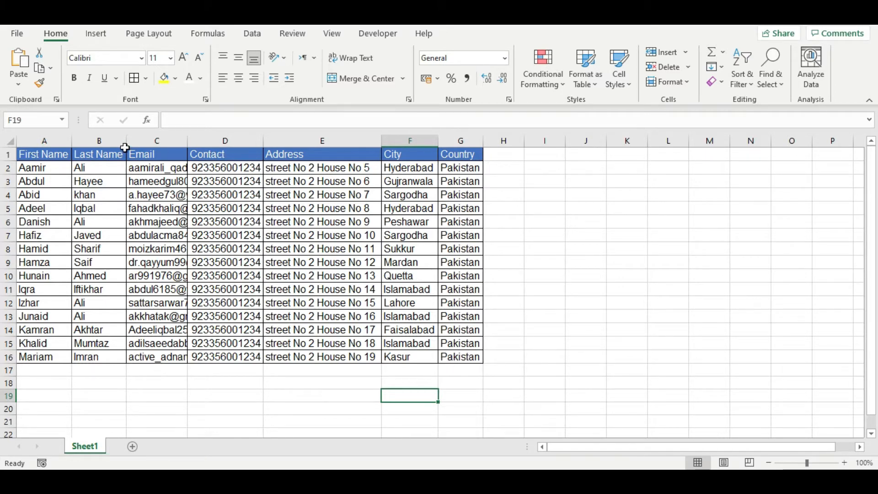
{"action": "left_click_drag", "start_coordinate": [150, 168], "coordinate": [151, 357]}
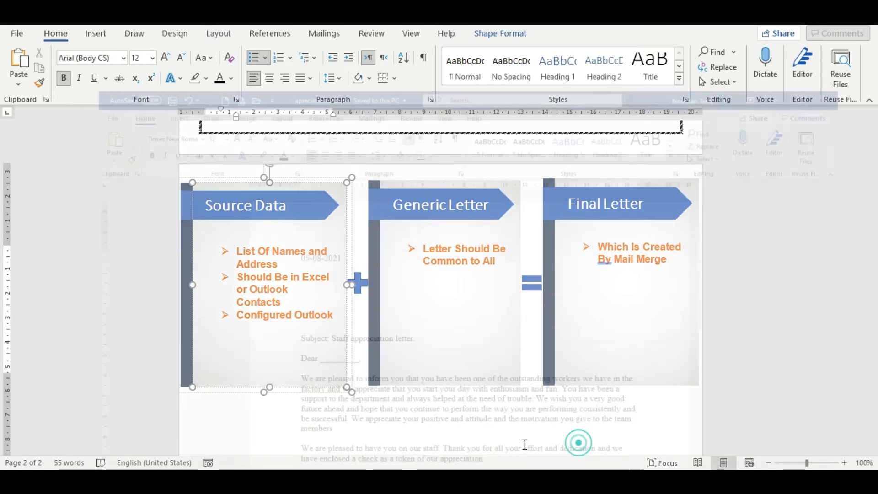
Switch to the staff appreciation letter in Word and start the Step-by-Step Mail Merge Wizard
{"action": "left_click", "coordinate": [578, 441]}
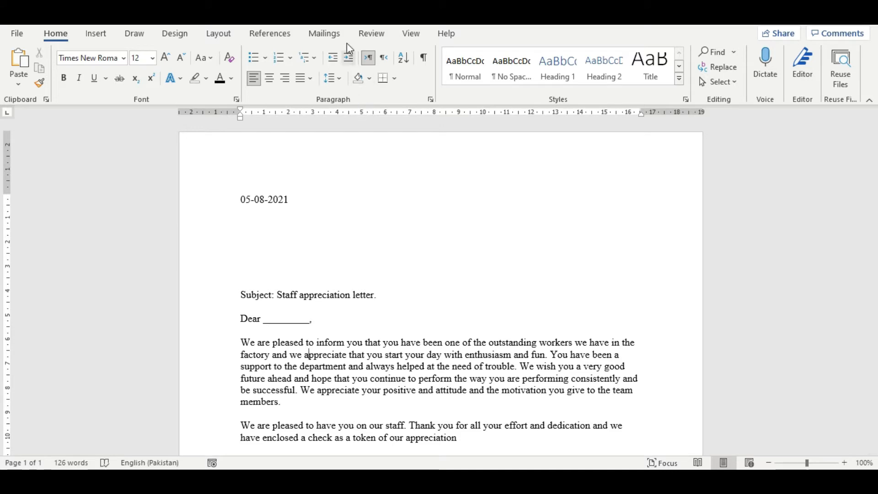
{"action": "left_click", "coordinate": [336, 35]}
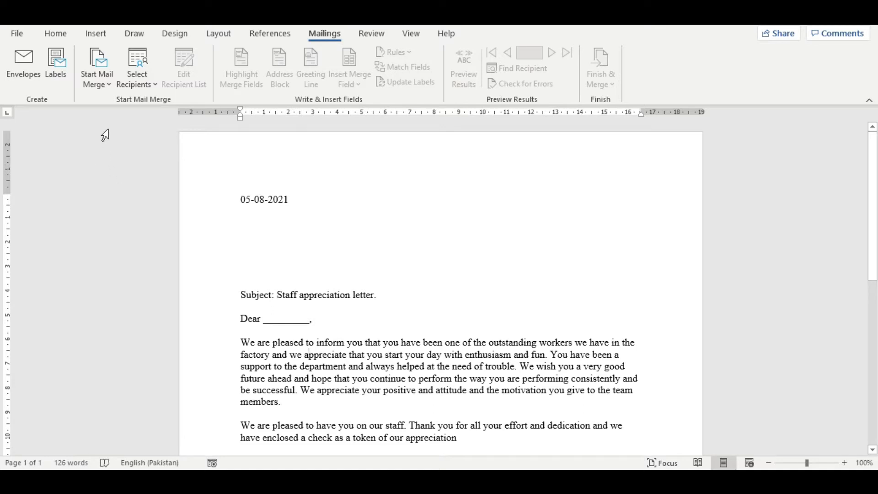
{"action": "left_click", "coordinate": [103, 81]}
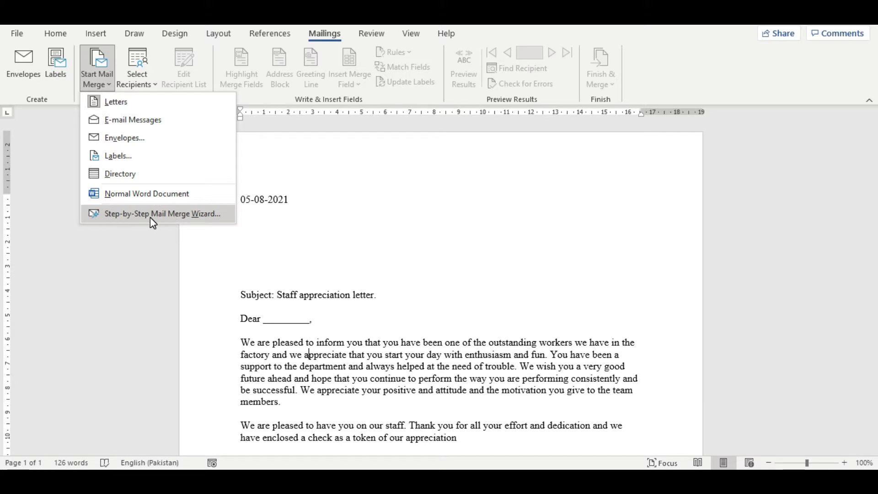
{"action": "left_click", "coordinate": [185, 216]}
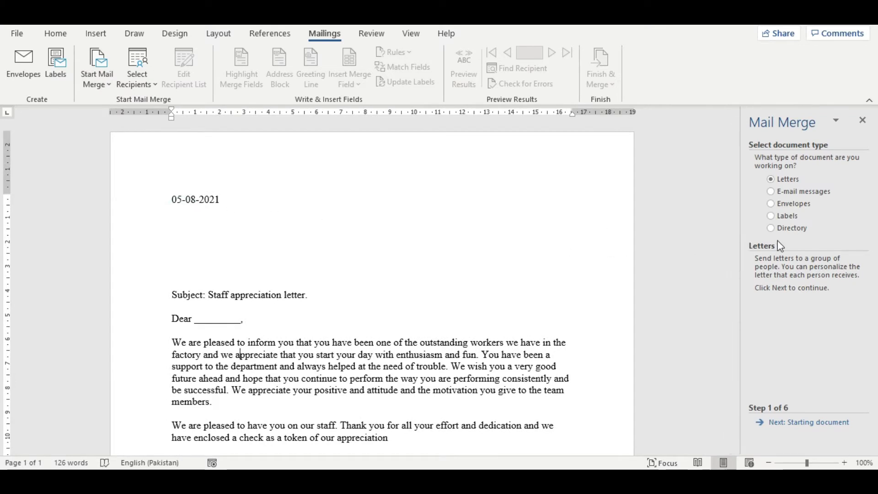
Widen the Mail Merge wizard pane so its options have more room
{"action": "left_click", "coordinate": [741, 243]}
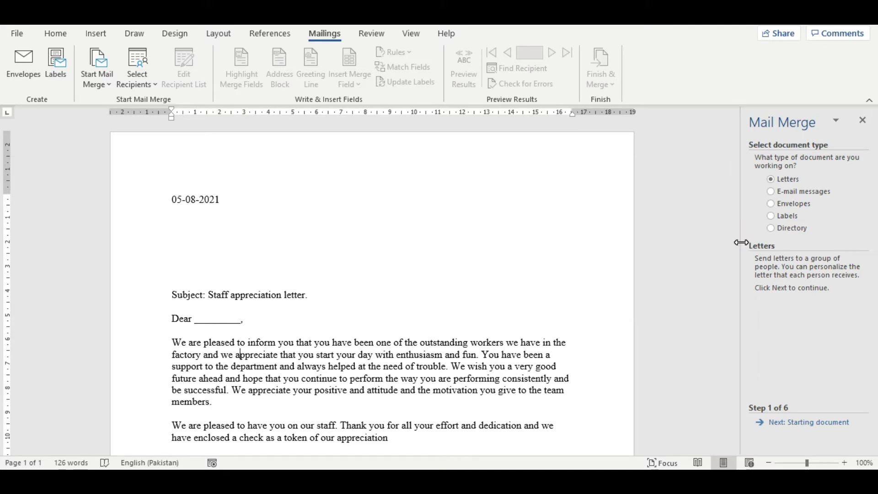
{"action": "left_click_drag", "start_coordinate": [741, 243], "coordinate": [734, 243]}
{"action": "left_click_drag", "start_coordinate": [705, 243], "coordinate": [614, 245]}
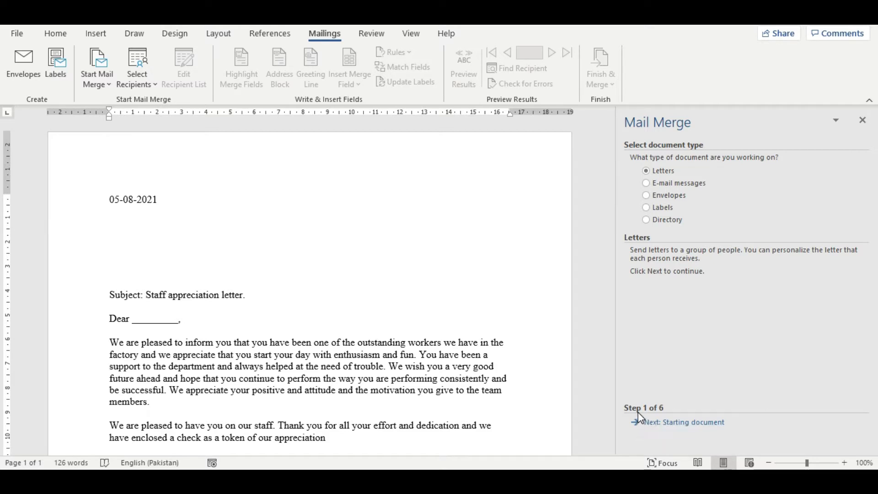
Keep Letters as the document type and the current document as the starting document, and advance the wizard to recipient selection
{"action": "left_click", "coordinate": [668, 430]}
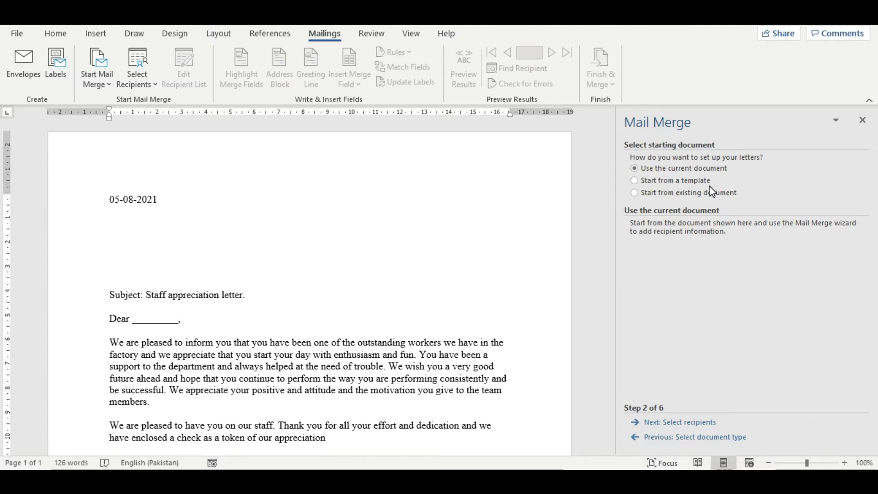
{"action": "left_click", "coordinate": [200, 306]}
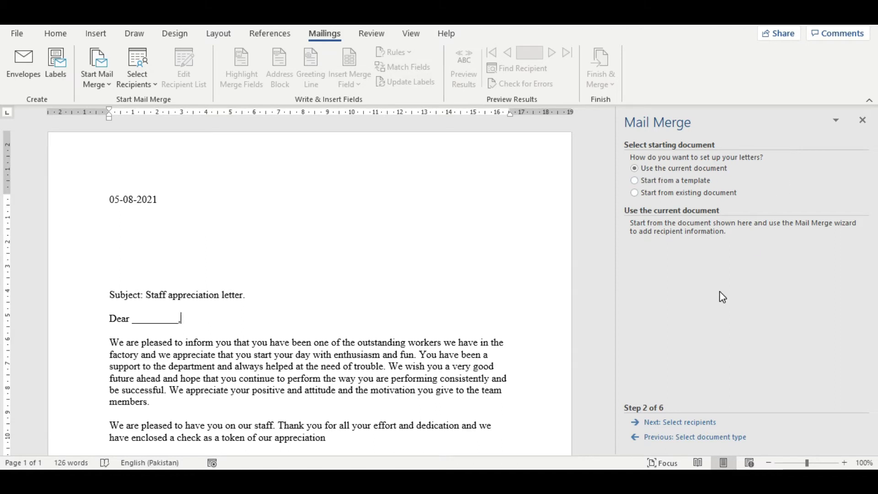
{"action": "left_click", "coordinate": [686, 424]}
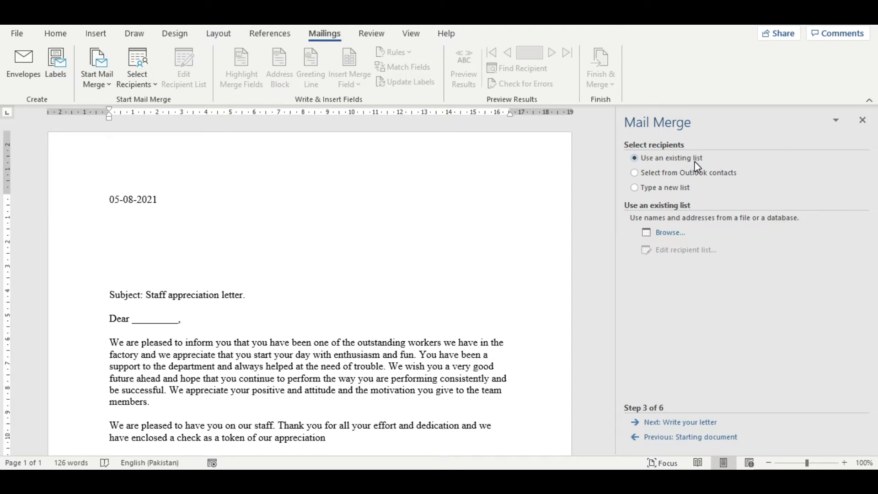
Browse for an existing recipient list and open the Address Book workbook from Chanel > Data Sheets > MS Excel on drive E
{"action": "left_click", "coordinate": [665, 237]}
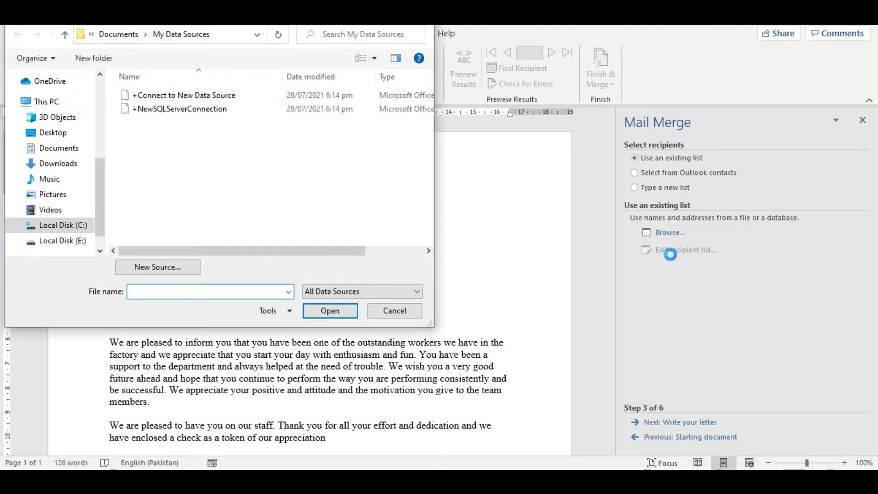
{"action": "left_click_drag", "start_coordinate": [99, 210], "coordinate": [99, 219]}
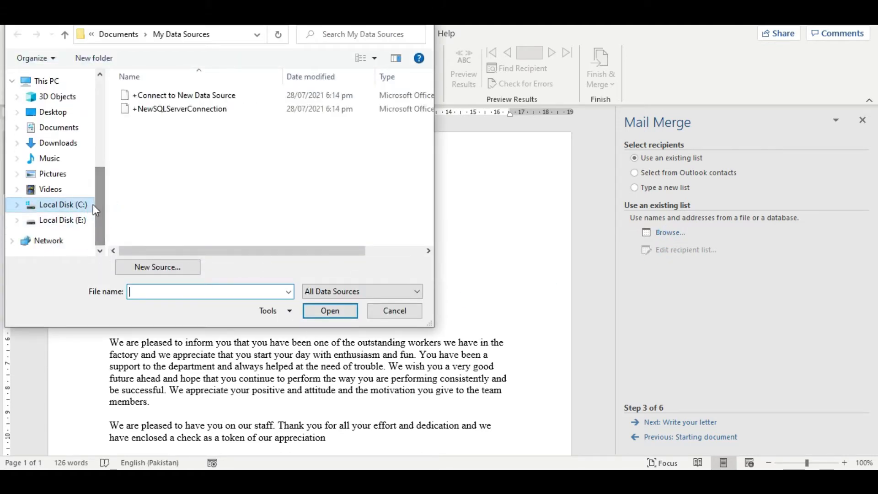
{"action": "left_click", "coordinate": [95, 191]}
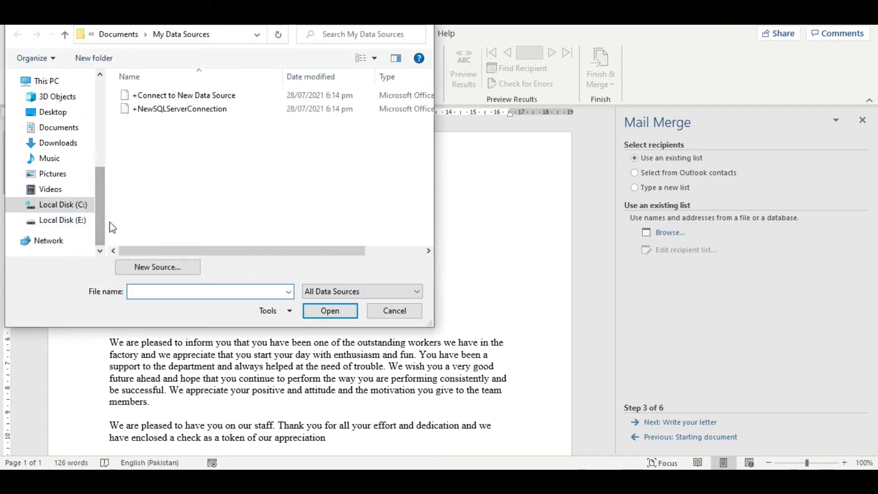
{"action": "left_click", "coordinate": [88, 221]}
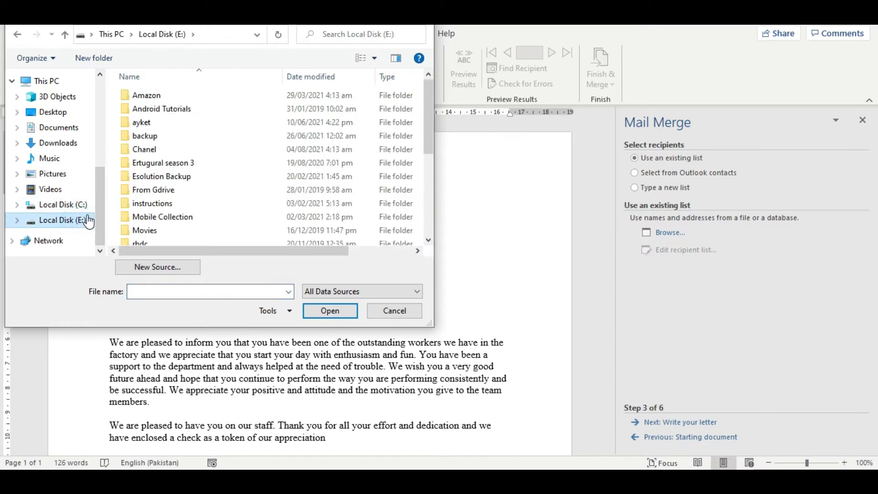
{"action": "double_click", "coordinate": [145, 149]}
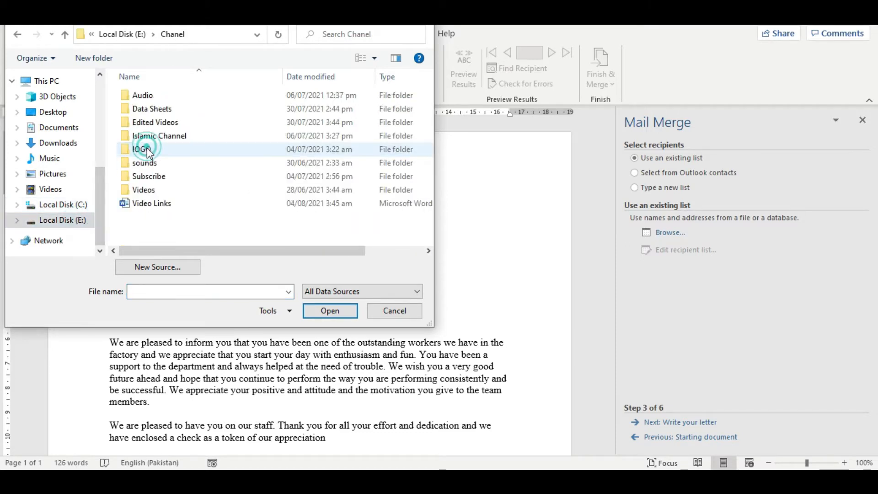
{"action": "double_click", "coordinate": [156, 110]}
{"action": "double_click", "coordinate": [153, 111]}
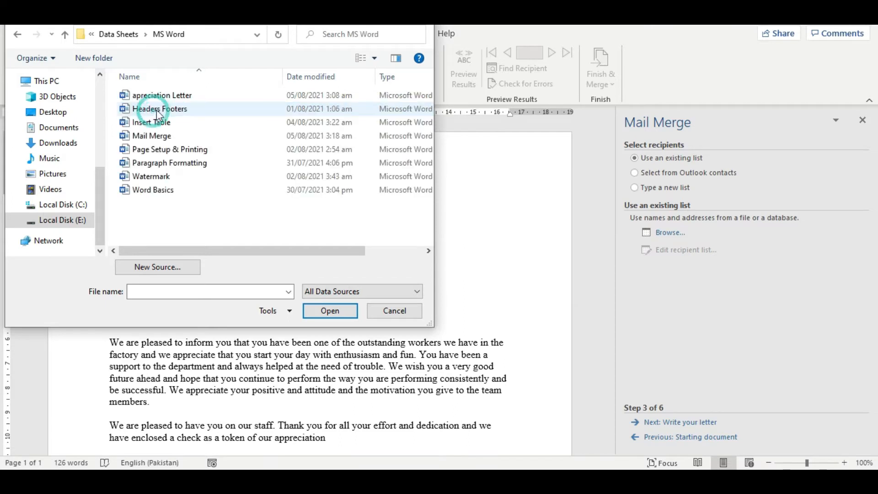
{"action": "left_click", "coordinate": [103, 37]}
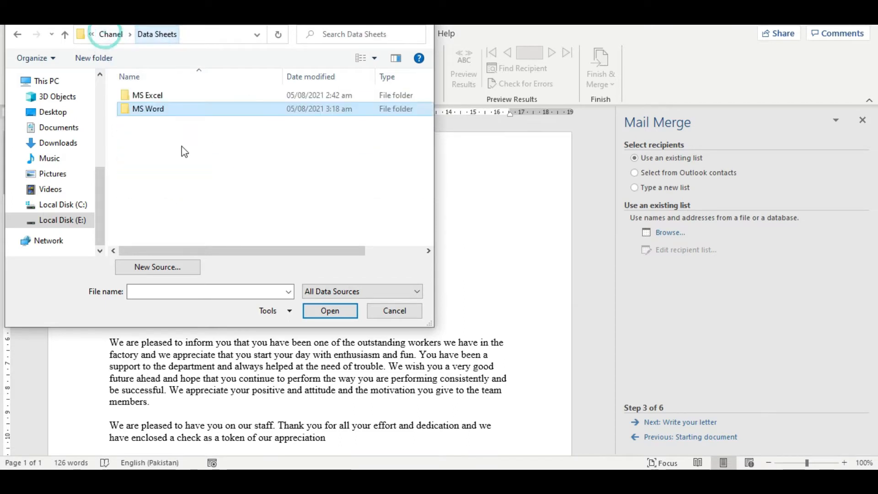
{"action": "double_click", "coordinate": [155, 96]}
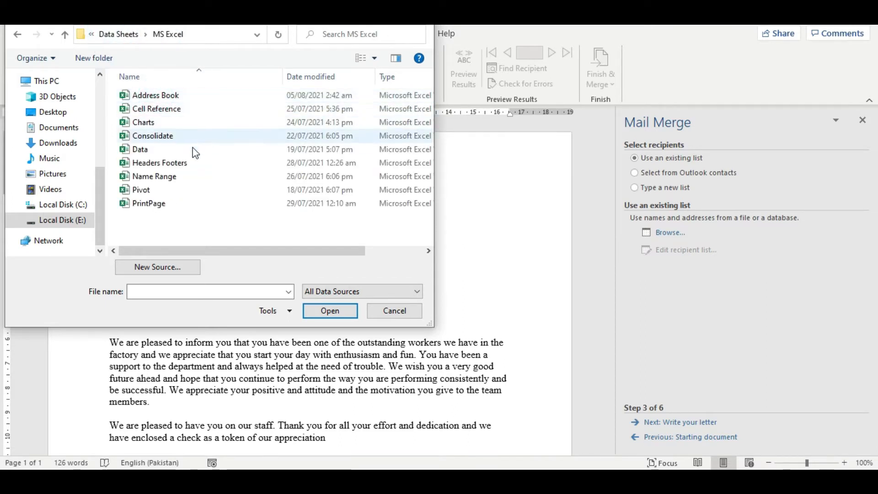
{"action": "double_click", "coordinate": [155, 97]}
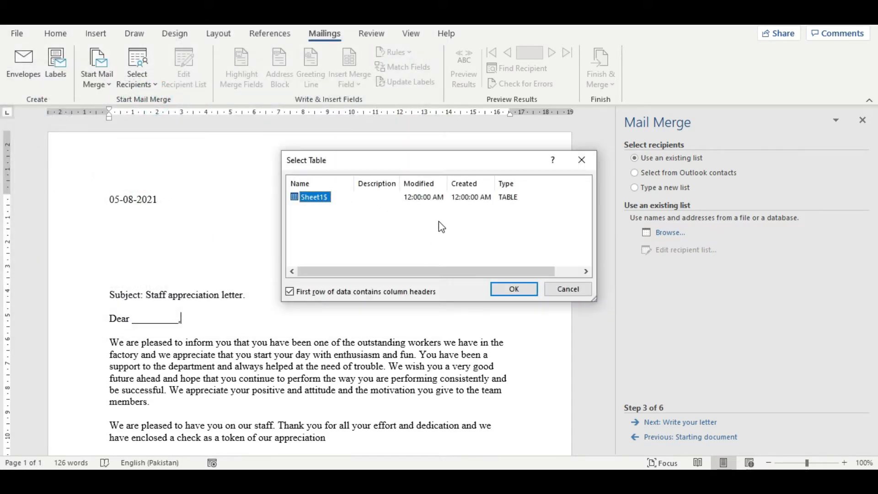
Use the Sheet1$ table as the recipient source, with its first row treated as column headers
{"action": "left_click_drag", "start_coordinate": [435, 272], "coordinate": [321, 261]}
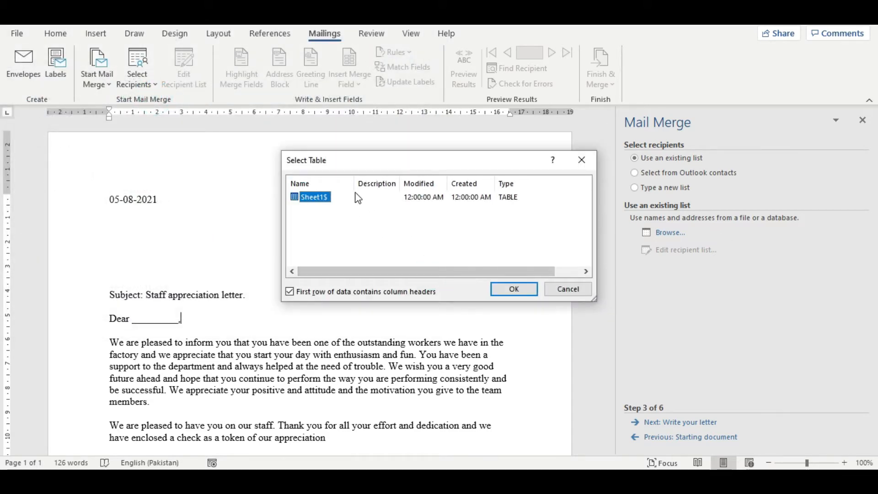
{"action": "left_click_drag", "start_coordinate": [466, 165], "coordinate": [395, 172]}
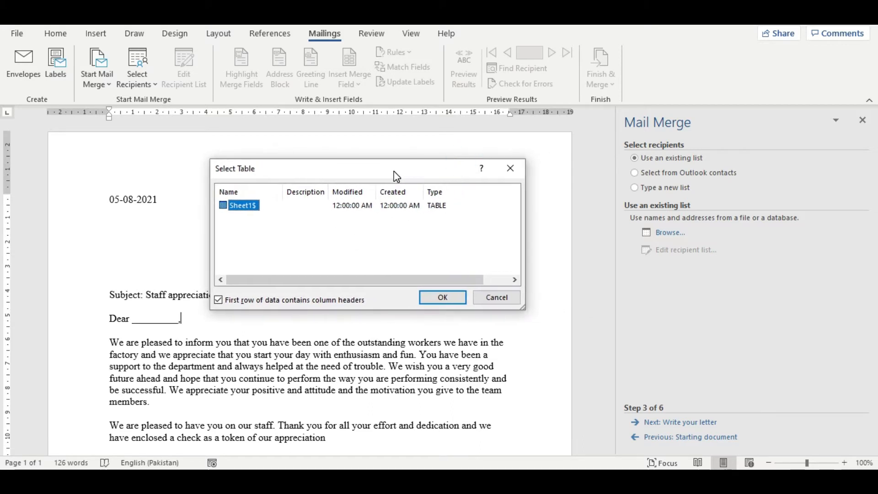
{"action": "left_click_drag", "start_coordinate": [438, 281], "coordinate": [268, 267]}
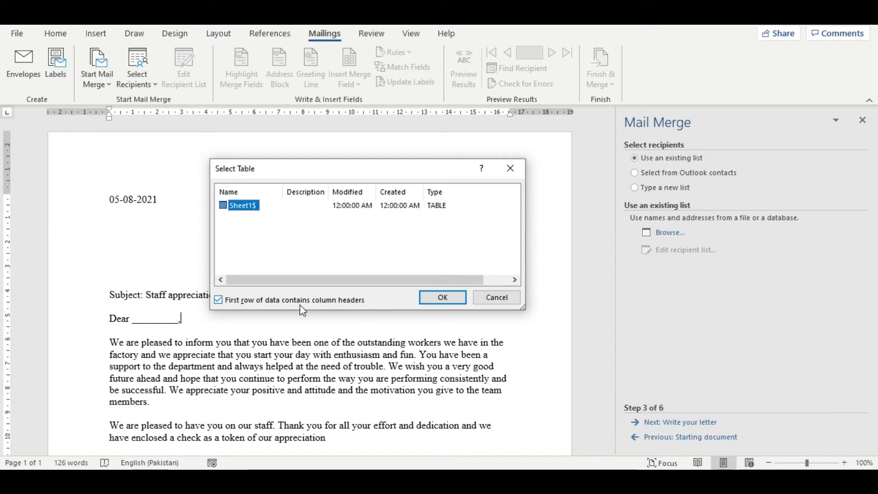
{"action": "left_click", "coordinate": [426, 298]}
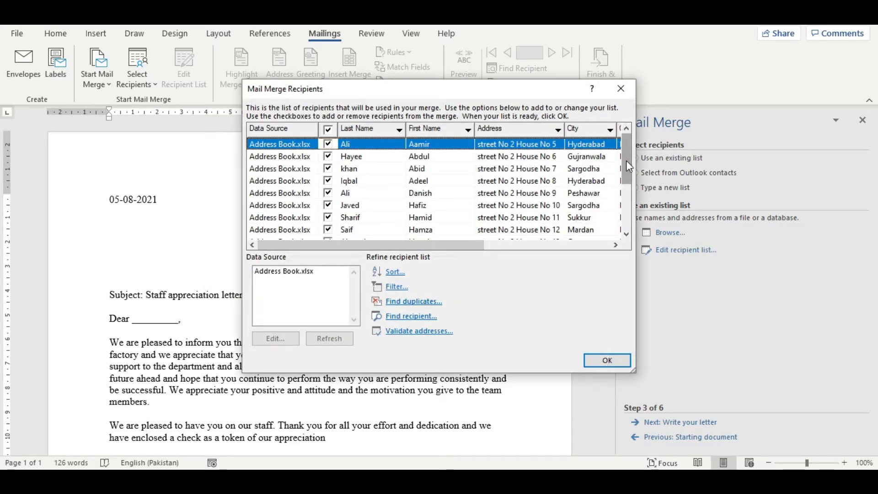
Try excluding and re-including all recipients, as well as the first recipient alone, in the Mail Merge recipient list
{"action": "mouse_move", "coordinate": [627, 158]}
{"action": "left_mouse_down"}
{"action": "mouse_move", "coordinate": [628, 225]}
{"action": "mouse_move", "coordinate": [638, 156]}
{"action": "left_mouse_up"}
{"action": "left_click", "coordinate": [329, 131]}
{"action": "left_click", "coordinate": [329, 131]}
{"action": "left_click", "coordinate": [330, 131]}
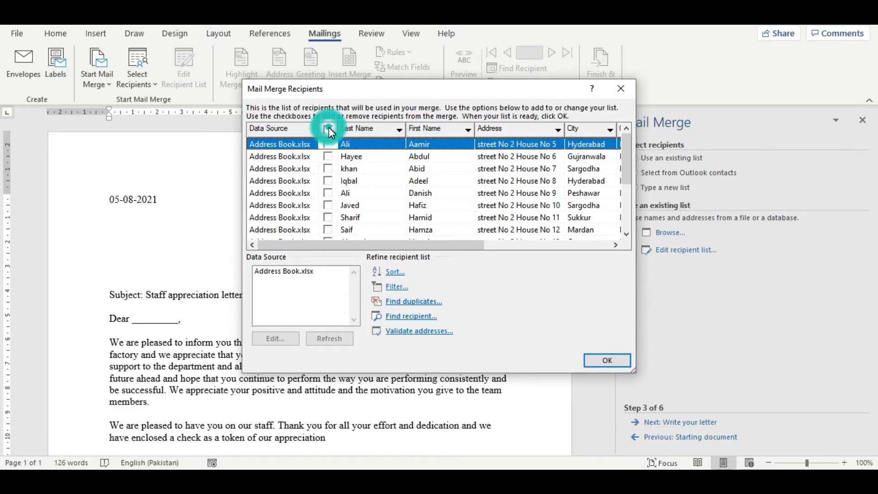
{"action": "left_click", "coordinate": [330, 132]}
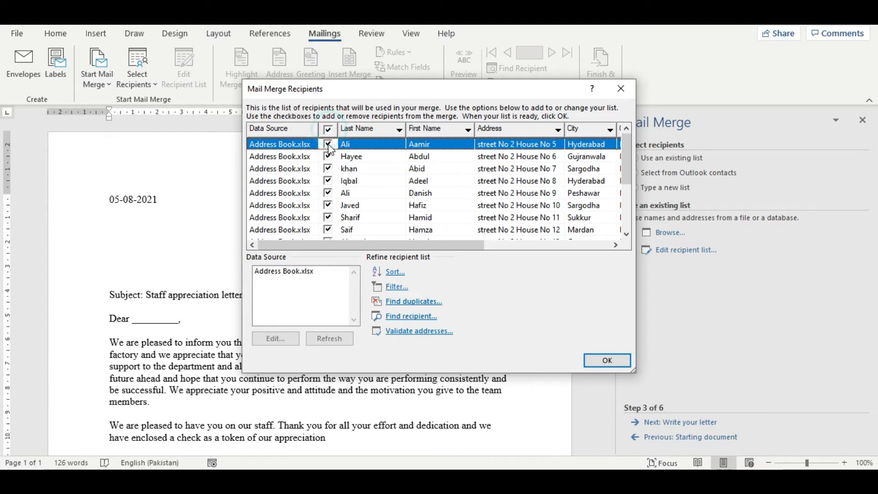
{"action": "left_click", "coordinate": [328, 144]}
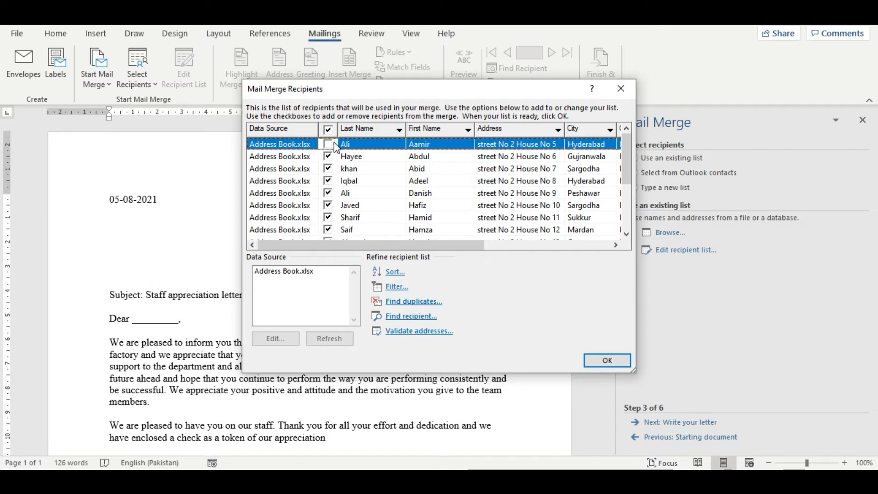
{"action": "left_click", "coordinate": [328, 144]}
Accept the Mail Merge recipient list with all recipients included
{"action": "scroll", "coordinate": [602, 233], "scroll_direction": "down", "scroll_amount": 3}
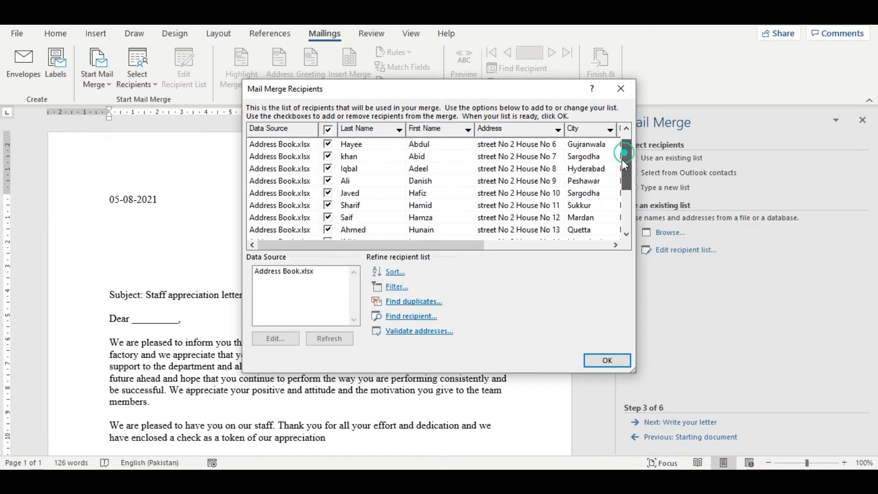
{"action": "left_click", "coordinate": [609, 362]}
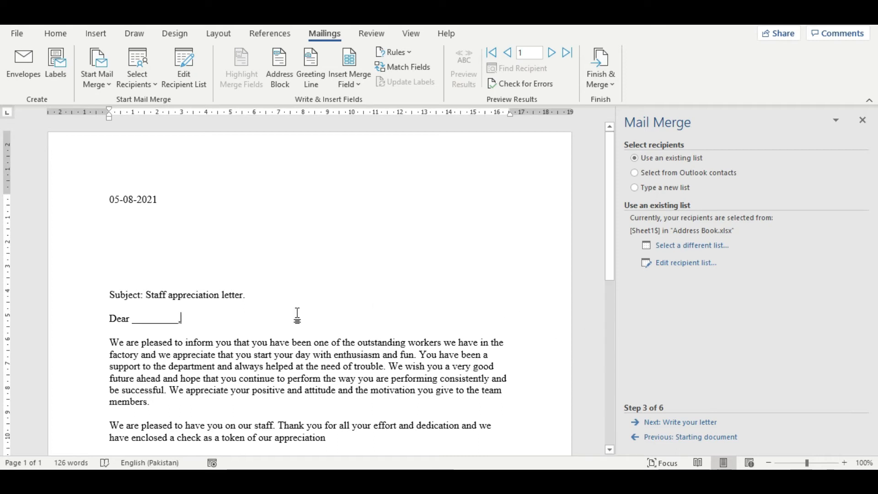
Add an empty paragraph directly below the date line of the letter
{"action": "left_click", "coordinate": [123, 197]}
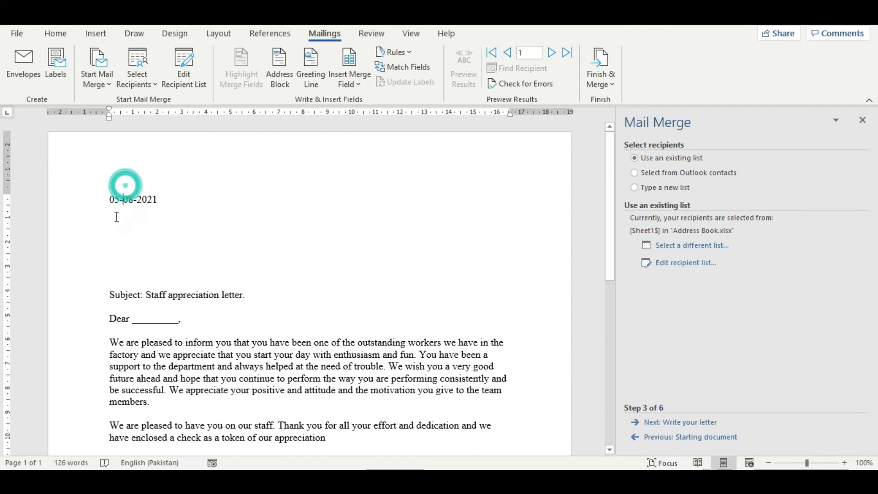
{"action": "left_click", "coordinate": [116, 206]}
{"action": "left_click", "coordinate": [112, 214]}
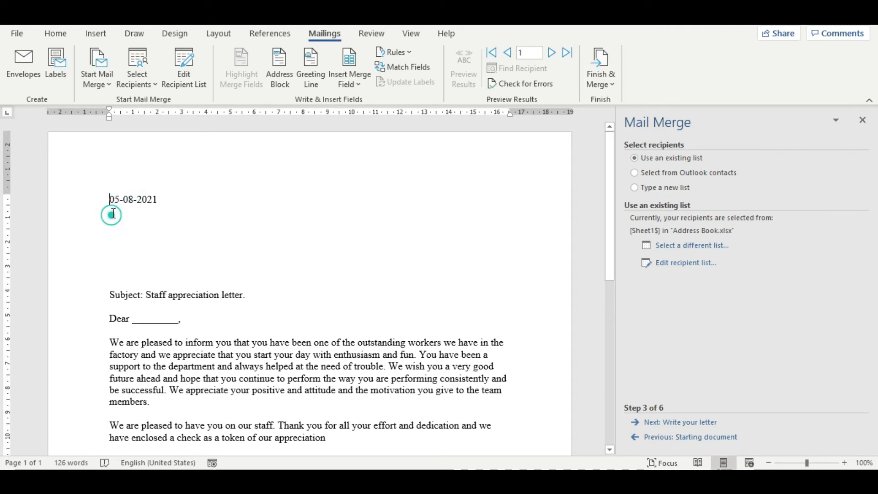
{"action": "left_click", "coordinate": [171, 198]}
{"action": "key", "text": "Return"}
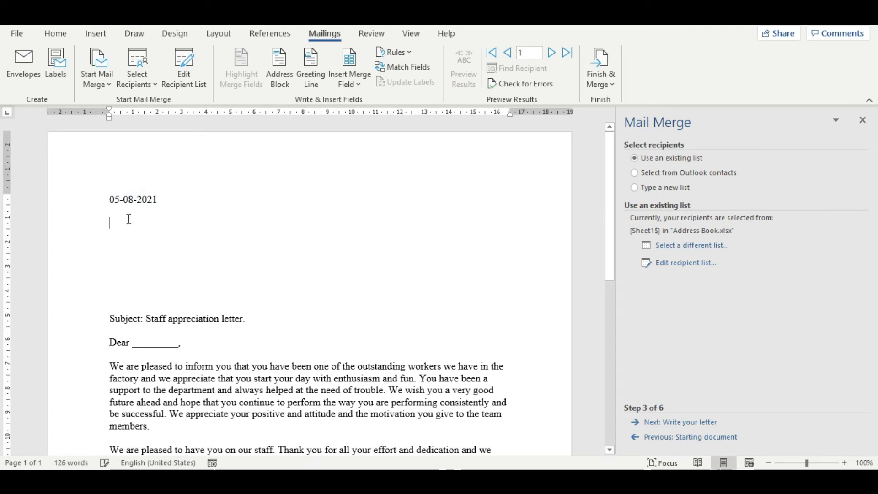
Check the available merge fields against the column headers in the Excel address book, from First Name through Country
{"action": "left_click", "coordinate": [357, 85]}
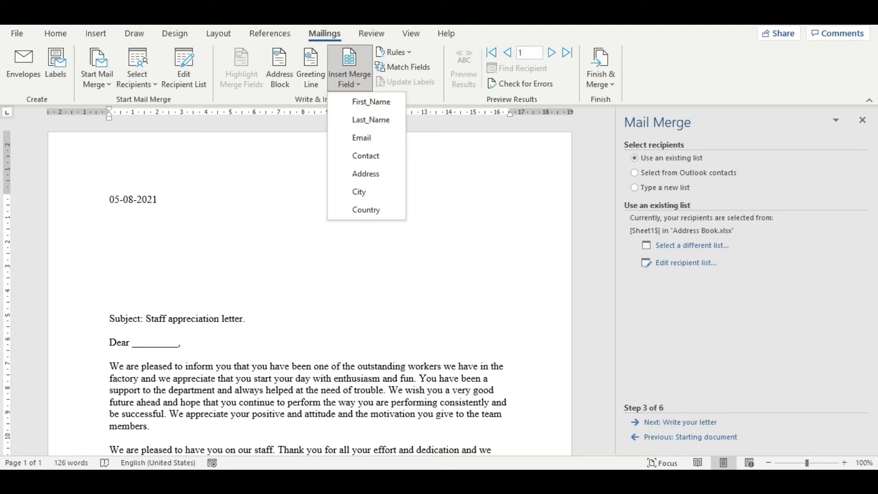
{"action": "left_click", "coordinate": [488, 481]}
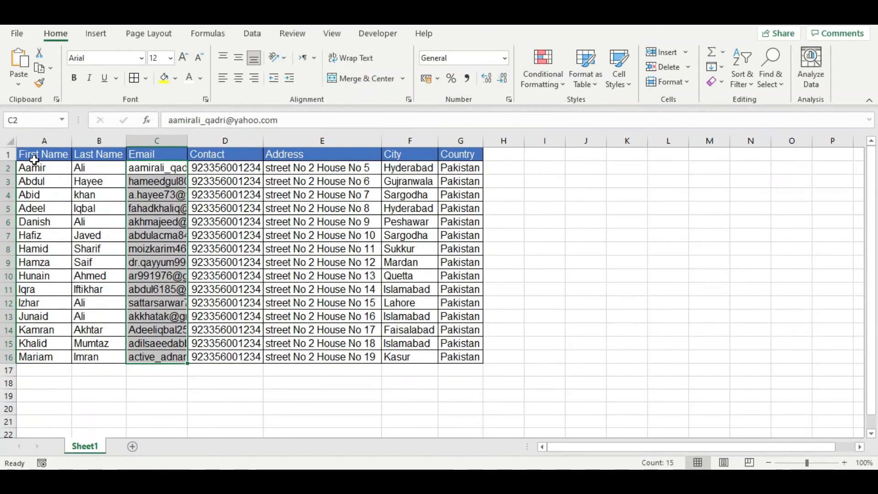
{"action": "left_click", "coordinate": [35, 158]}
{"action": "left_click", "coordinate": [116, 151]}
{"action": "left_click", "coordinate": [147, 155]}
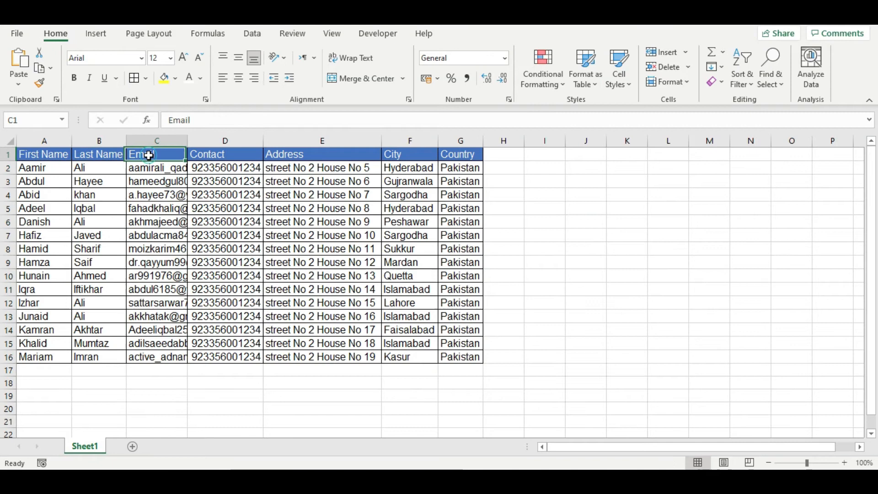
{"action": "left_click", "coordinate": [228, 157]}
{"action": "left_click", "coordinate": [274, 154]}
{"action": "left_click", "coordinate": [420, 166]}
{"action": "left_click", "coordinate": [458, 156]}
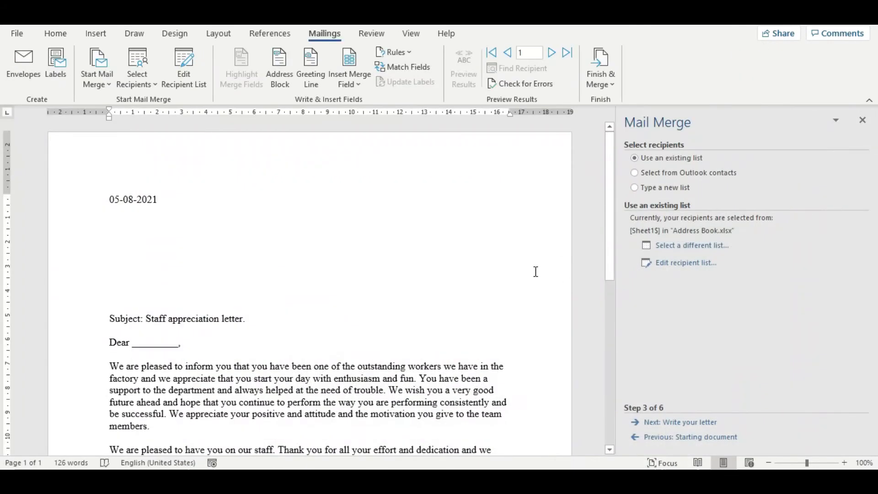
Insert the First_Name and Last_Name merge fields, separated by a space, on the line below the date
{"action": "left_click", "coordinate": [358, 86]}
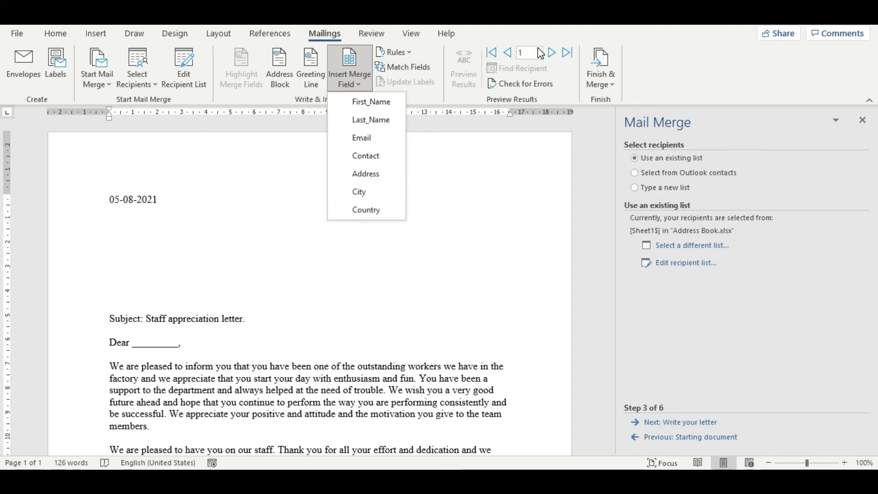
{"action": "left_click", "coordinate": [377, 107]}
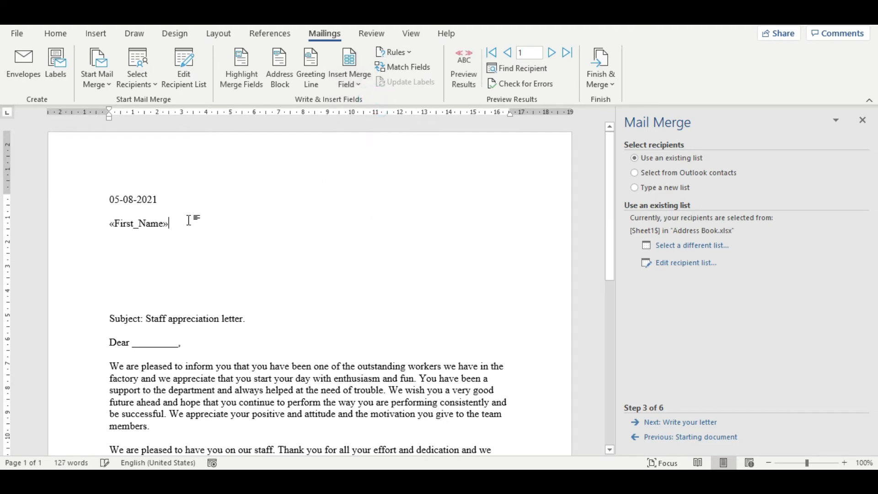
{"action": "left_click", "coordinate": [352, 86]}
{"action": "left_click", "coordinate": [378, 122]}
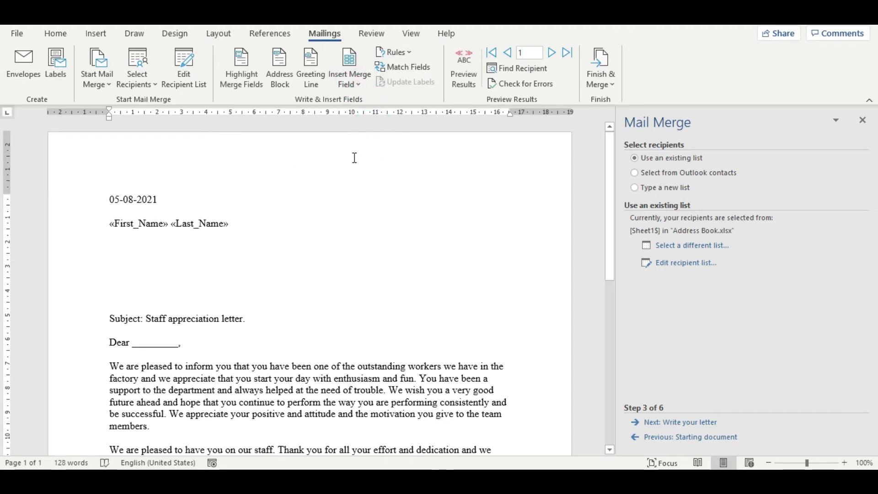
Insert the Address merge field on a new line beneath the recipient name fields
{"action": "key", "text": "Return"}
{"action": "left_click", "coordinate": [355, 86]}
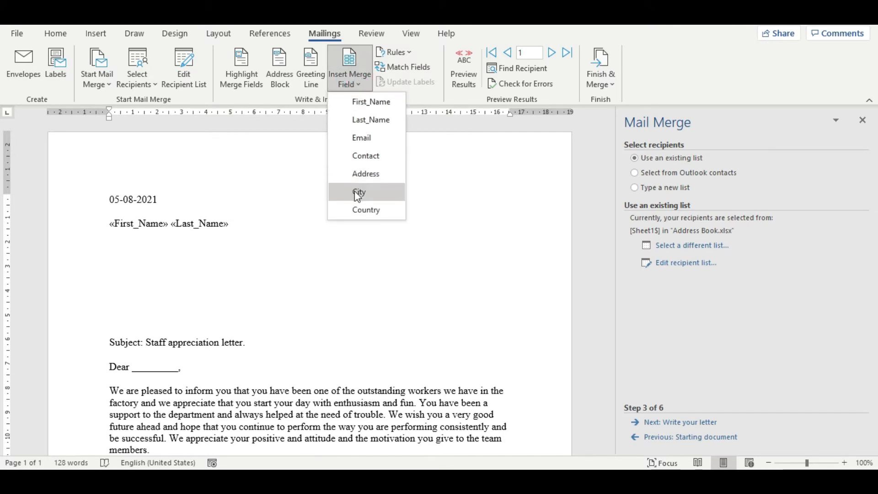
{"action": "left_click", "coordinate": [379, 183]}
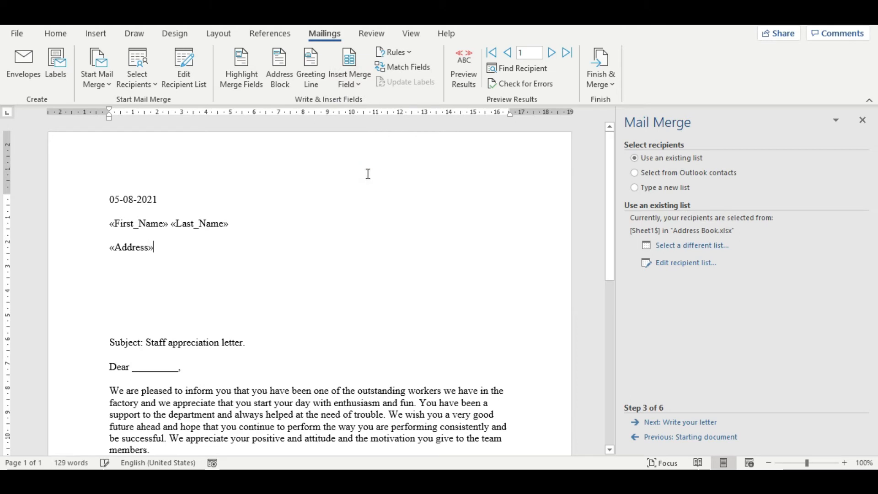
Insert the City and Country merge fields, separated by a space, on a new line beneath the Address field
{"action": "key", "text": "Return"}
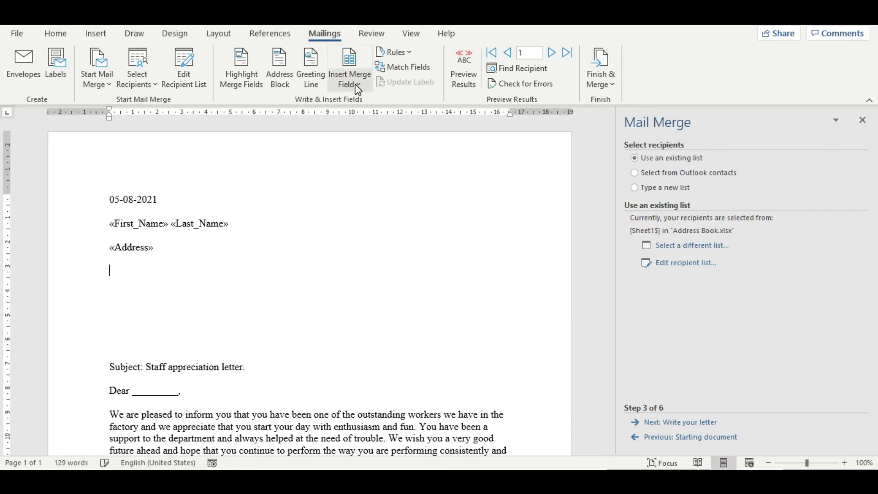
{"action": "left_click", "coordinate": [356, 86]}
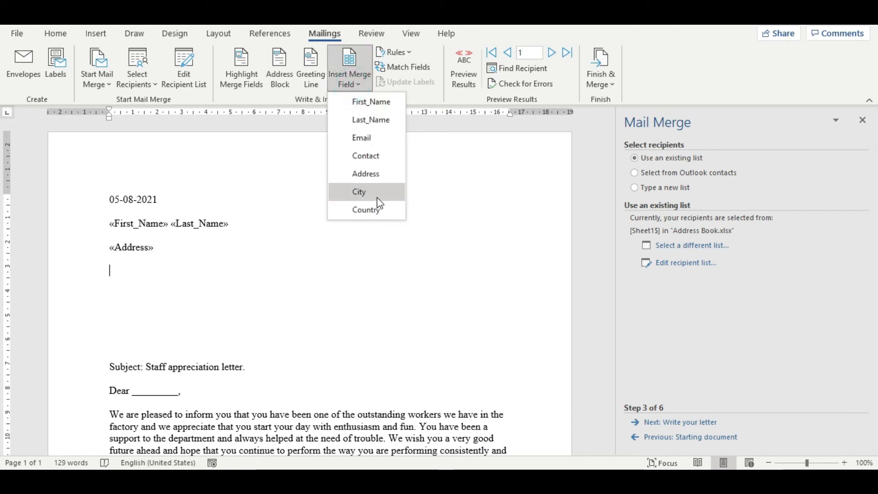
{"action": "left_click", "coordinate": [377, 194]}
{"action": "left_click", "coordinate": [346, 82]}
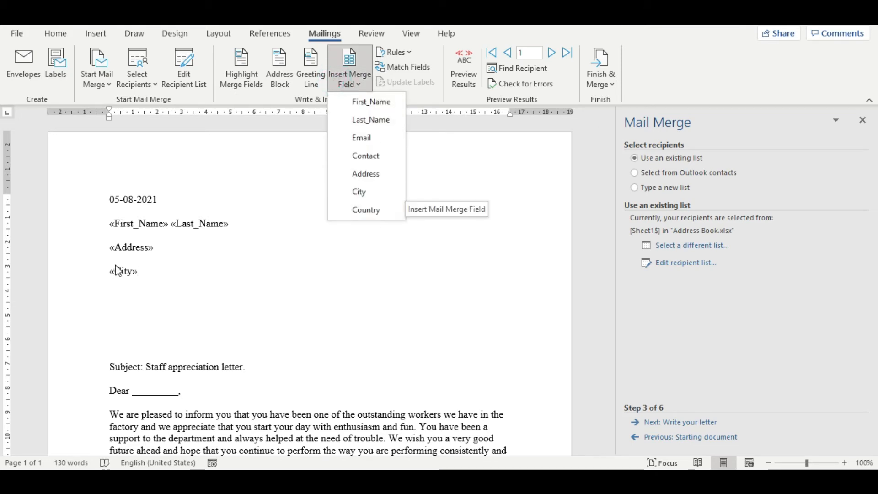
{"action": "left_click", "coordinate": [158, 271]}
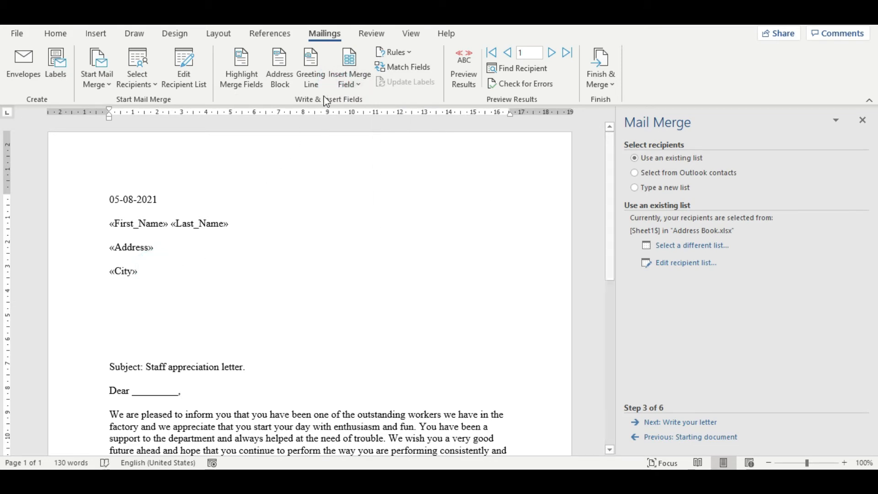
{"action": "left_click", "coordinate": [349, 84]}
{"action": "left_click", "coordinate": [370, 212]}
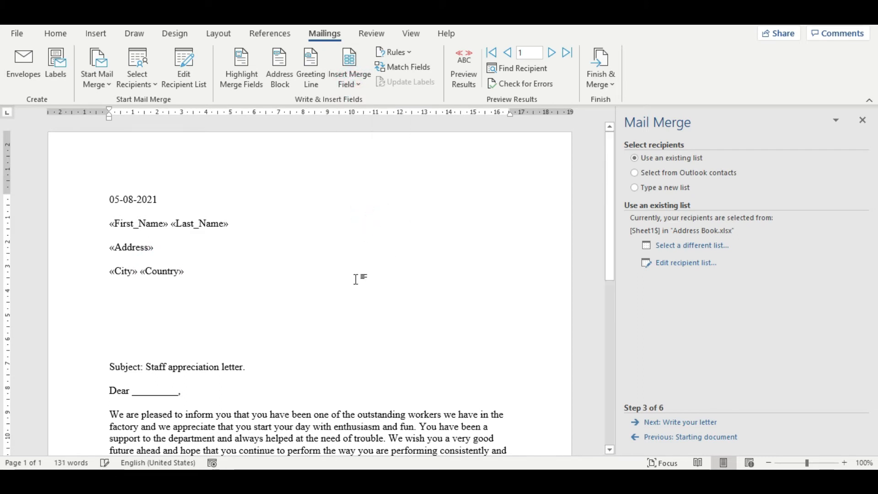
Replace the underscore blank after "Dear" with the First_Name and Last_Name merge fields, keeping a comma at the end
{"action": "scroll", "coordinate": [281, 301], "scroll_direction": "down", "scroll_amount": 4}
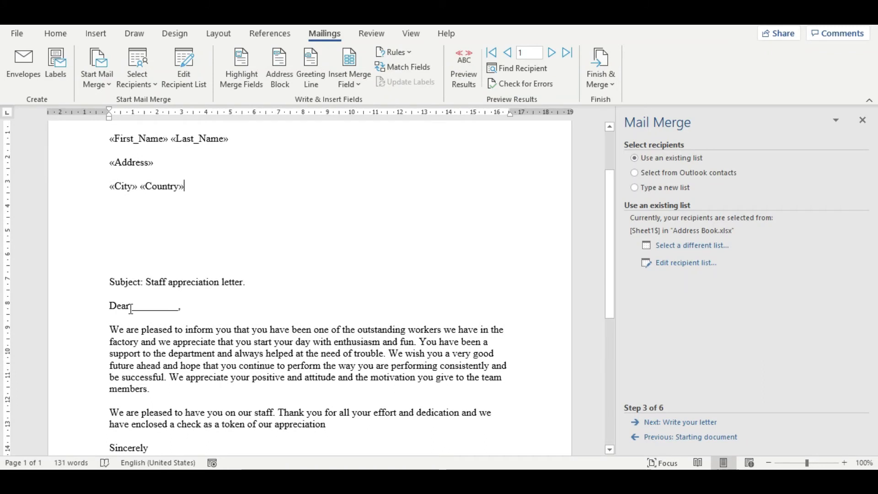
{"action": "left_click_drag", "start_coordinate": [132, 307], "coordinate": [181, 309]}
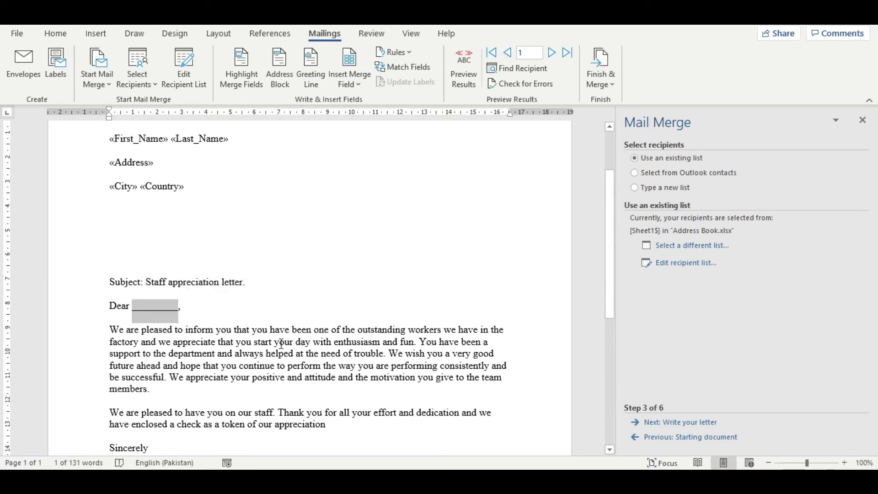
{"action": "key", "text": "Delete"}
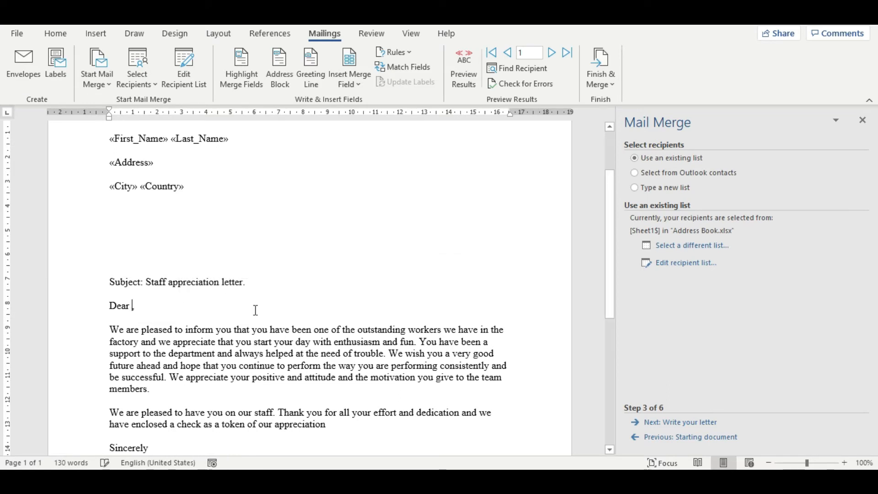
{"action": "left_click", "coordinate": [355, 84]}
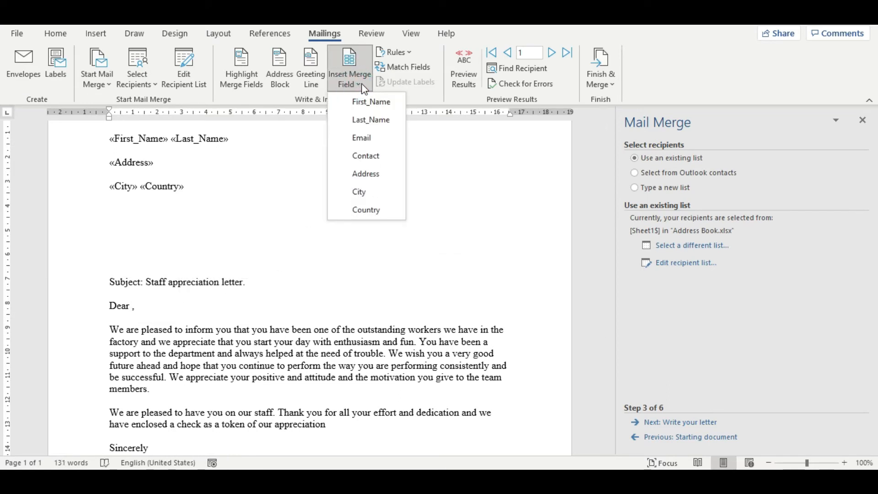
{"action": "left_click", "coordinate": [374, 103]}
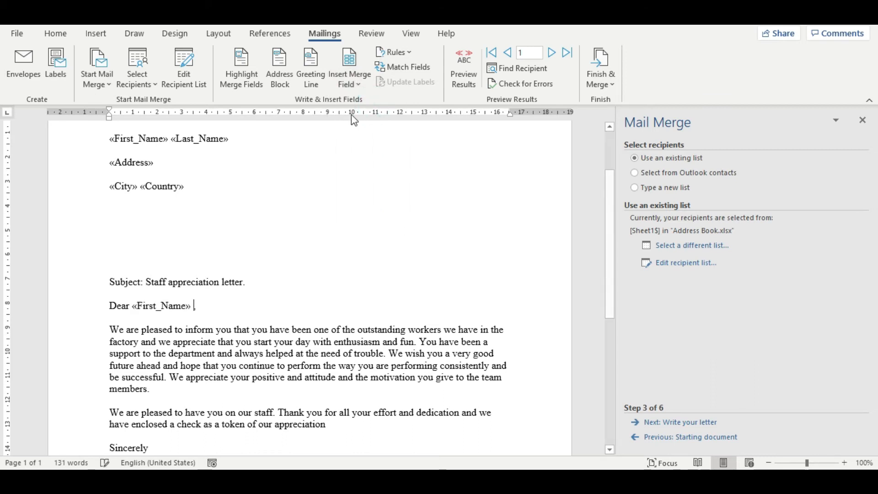
{"action": "left_click", "coordinate": [355, 84]}
{"action": "left_click", "coordinate": [369, 122]}
{"action": "type", "text": ","}
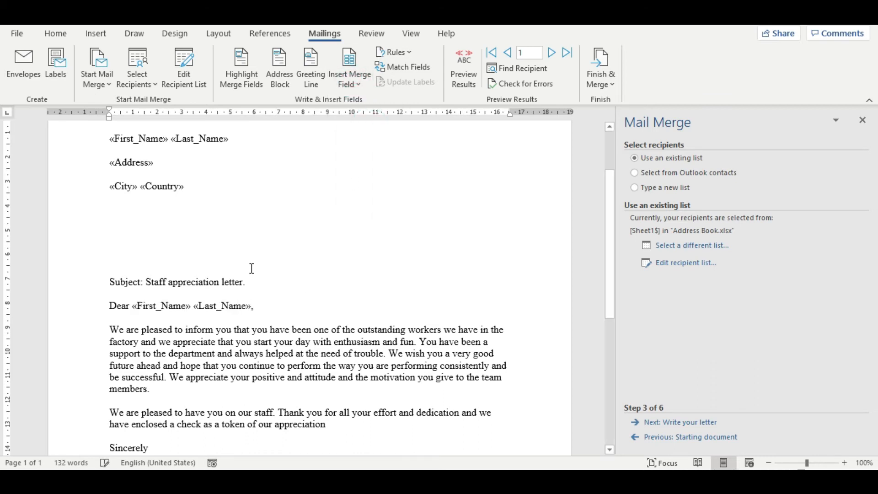
{"action": "scroll", "coordinate": [347, 259], "scroll_direction": "up", "scroll_amount": 3}
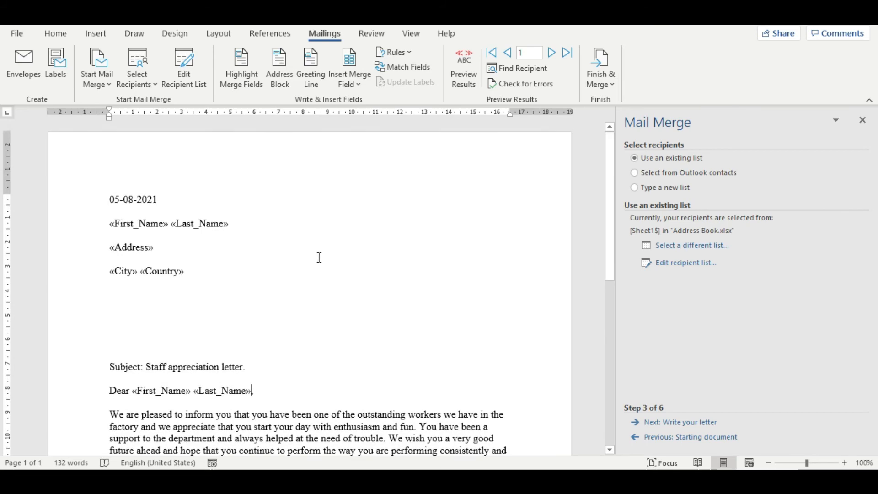
{"action": "scroll", "coordinate": [322, 246], "scroll_direction": "down", "scroll_amount": 12}
{"action": "scroll", "coordinate": [304, 241], "scroll_direction": "up", "scroll_amount": 7}
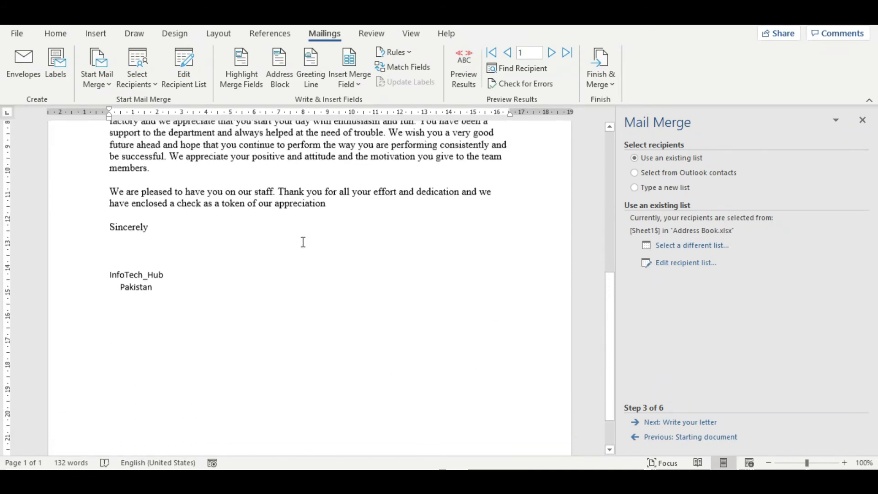
{"action": "scroll", "coordinate": [302, 243], "scroll_direction": "up", "scroll_amount": 5}
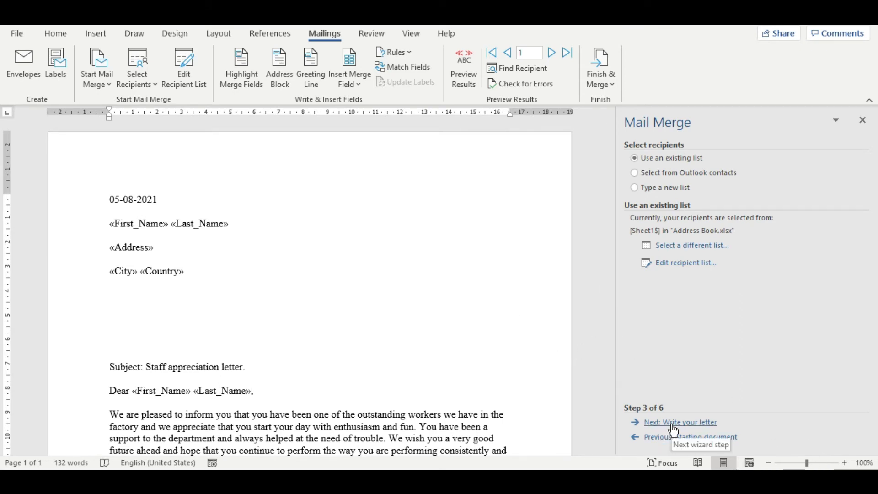
{"action": "left_click", "coordinate": [151, 88]}
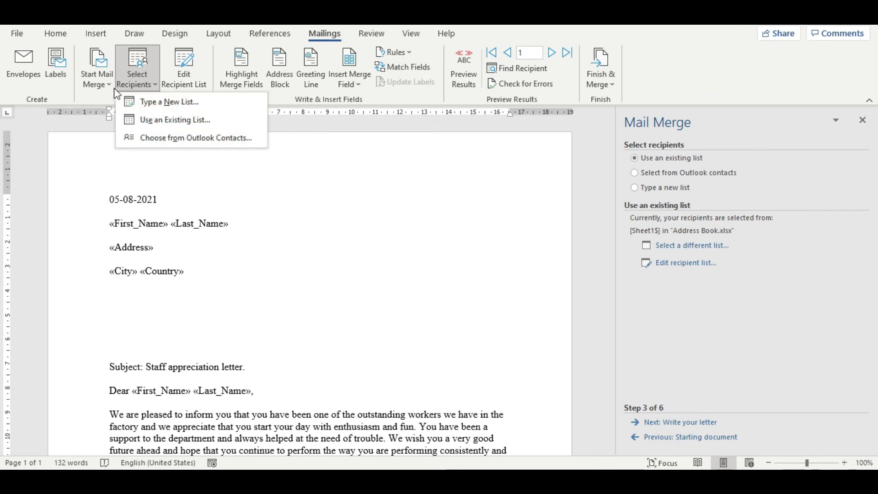
{"action": "left_click", "coordinate": [337, 198]}
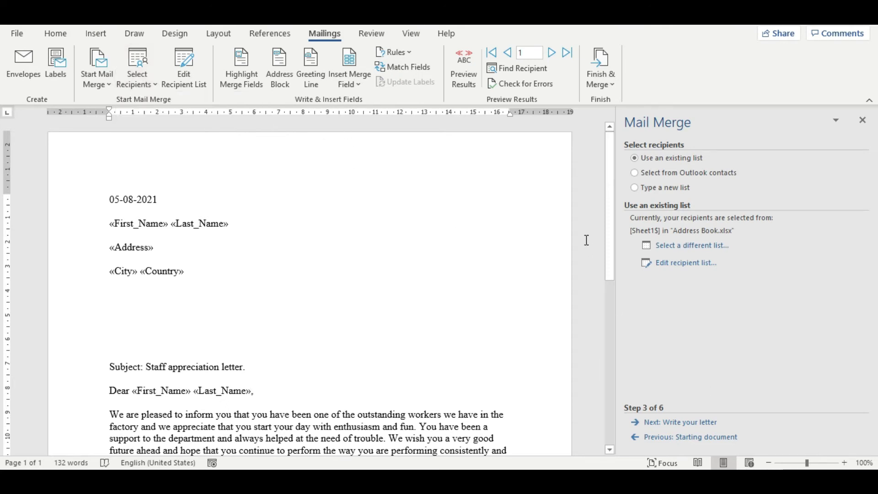
{"action": "type", "text": ","}
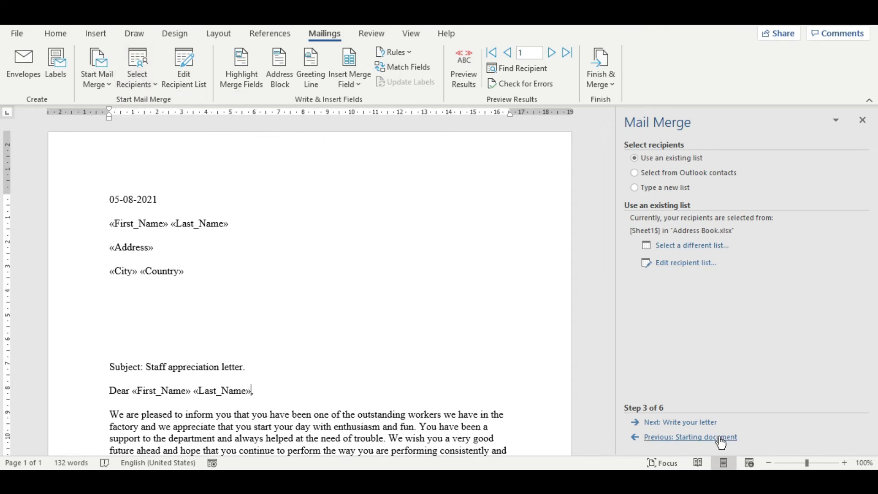
Advance the Mail Merge wizard to the Write your letter stage and look over the letter from the subject to the sender details
{"action": "left_click", "coordinate": [692, 423]}
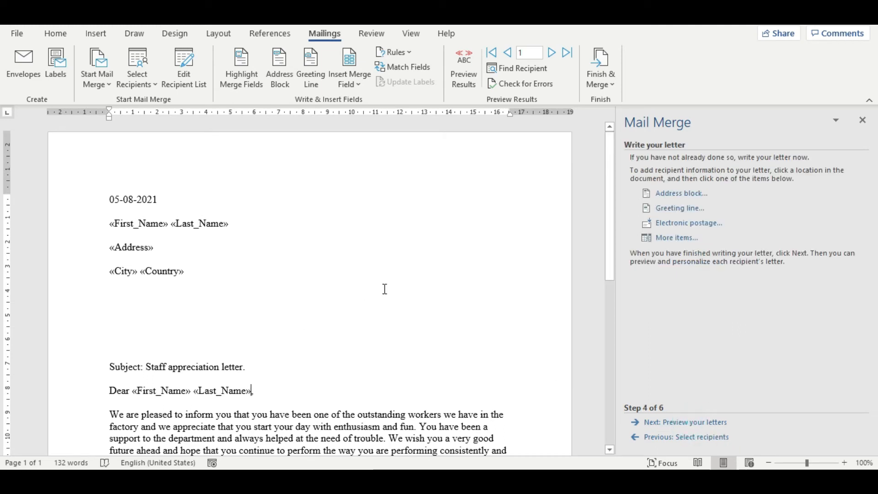
{"action": "scroll", "coordinate": [384, 288], "scroll_direction": "down", "scroll_amount": 5}
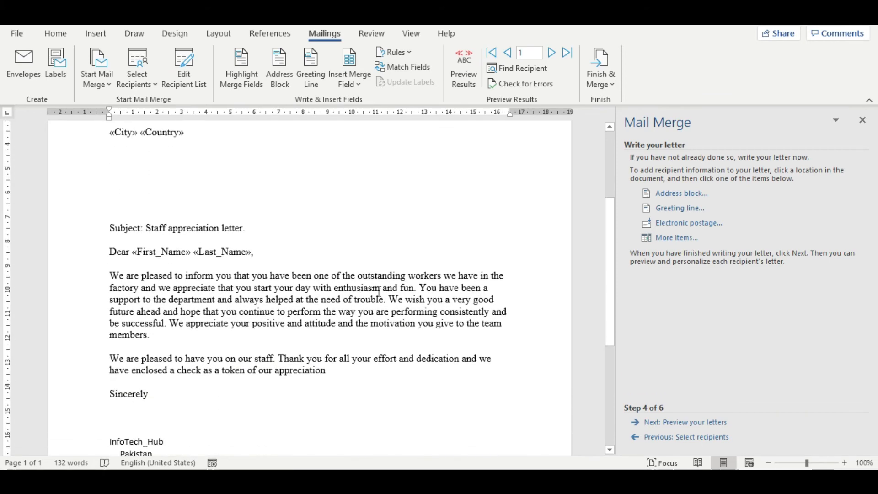
{"action": "scroll", "coordinate": [340, 294], "scroll_direction": "up", "scroll_amount": 5}
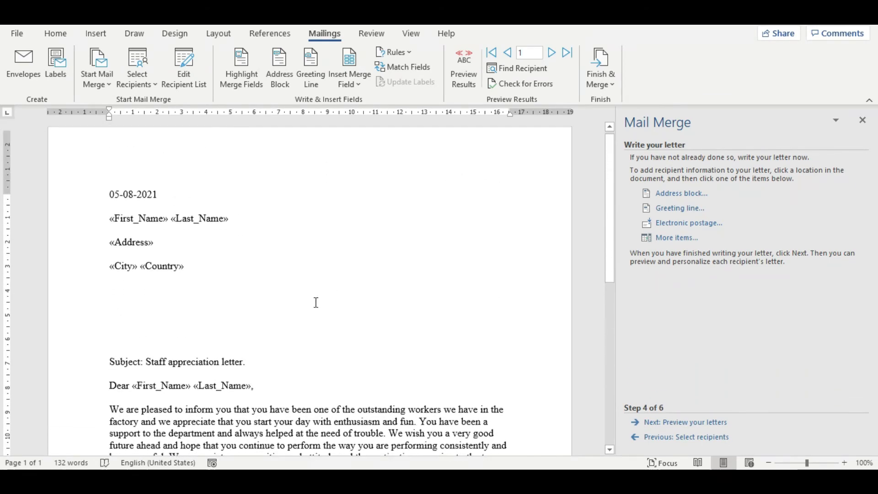
{"action": "scroll", "coordinate": [193, 363], "scroll_direction": "down", "scroll_amount": 2}
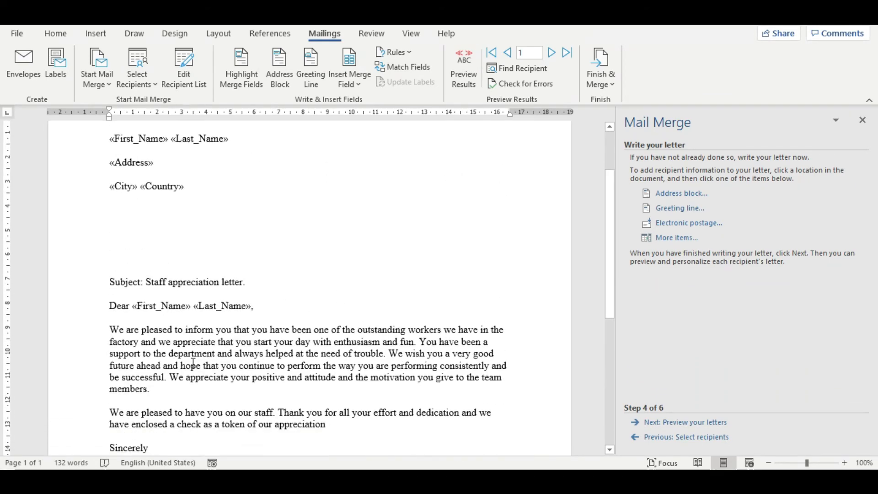
{"action": "left_click_drag", "start_coordinate": [158, 341], "coordinate": [273, 425]}
{"action": "scroll", "coordinate": [227, 371], "scroll_direction": "down", "scroll_amount": 3}
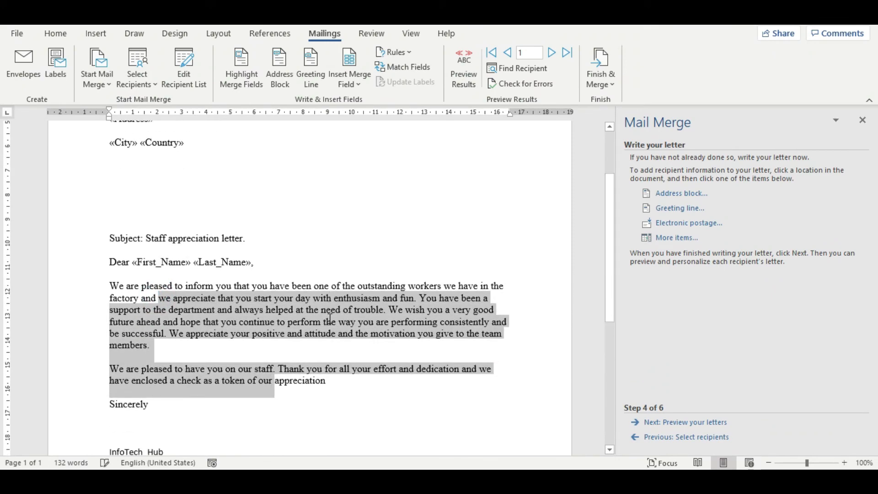
{"action": "left_click_drag", "start_coordinate": [169, 393], "coordinate": [146, 159]}
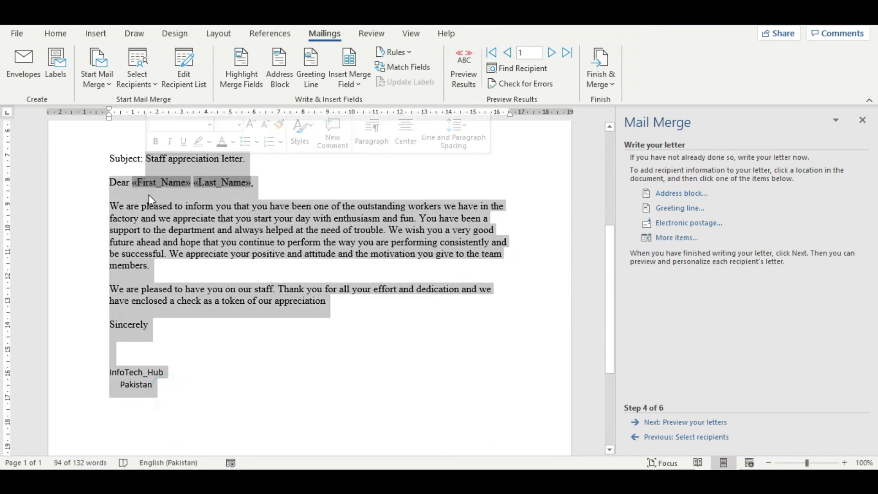
Look over the date and recipient merge fields at the letter's head, and advance the wizard to the Preview your letters stage
{"action": "scroll", "coordinate": [373, 284], "scroll_direction": "up", "scroll_amount": 1}
{"action": "scroll", "coordinate": [373, 284], "scroll_direction": "up", "scroll_amount": 4}
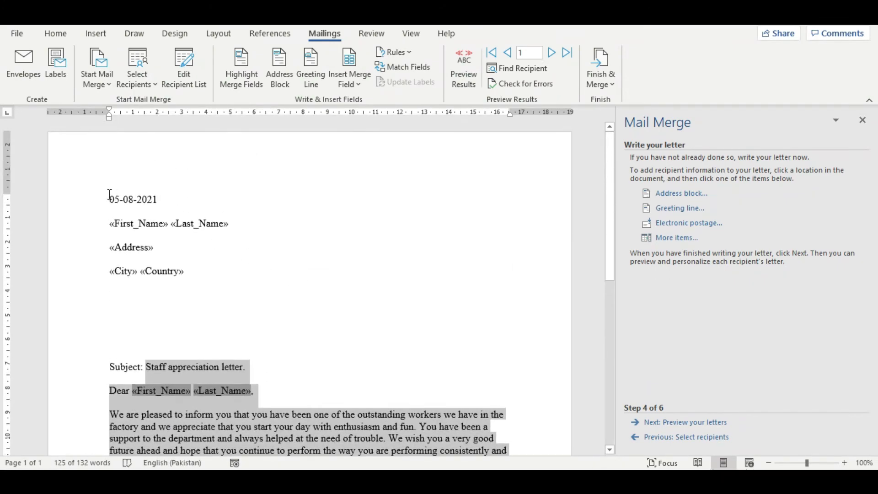
{"action": "left_click", "coordinate": [108, 194]}
{"action": "left_click_drag", "start_coordinate": [140, 213], "coordinate": [269, 343]}
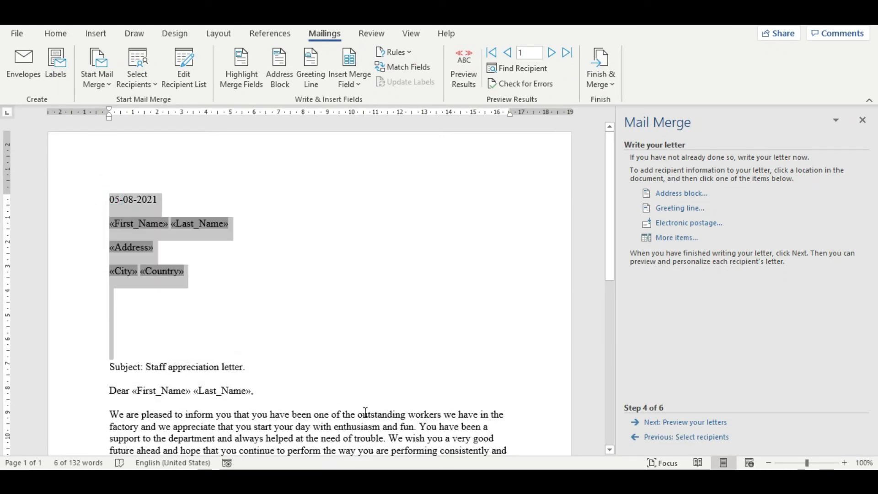
{"action": "left_click", "coordinate": [297, 372]}
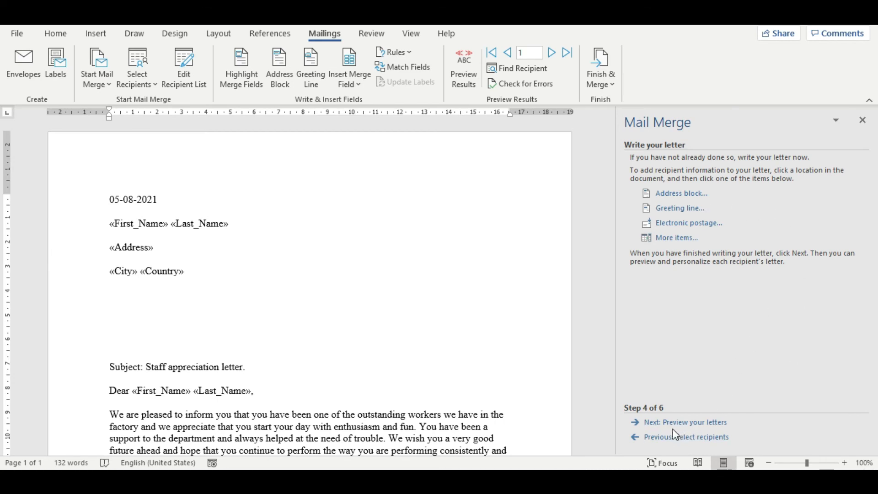
{"action": "left_click", "coordinate": [684, 422]}
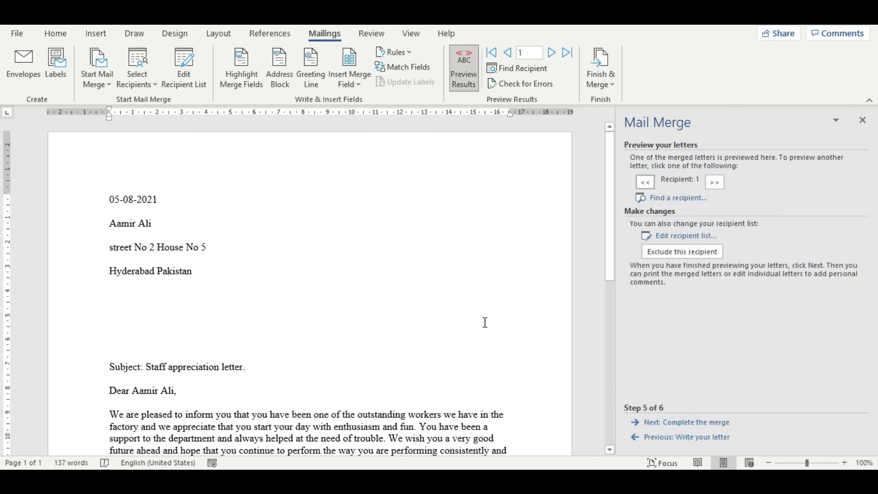
Check the first recipient's name, address, city and country in the previewed letter, along with the name after "Dear"
{"action": "left_click_drag", "start_coordinate": [111, 226], "coordinate": [152, 227]}
{"action": "left_click", "coordinate": [147, 247]}
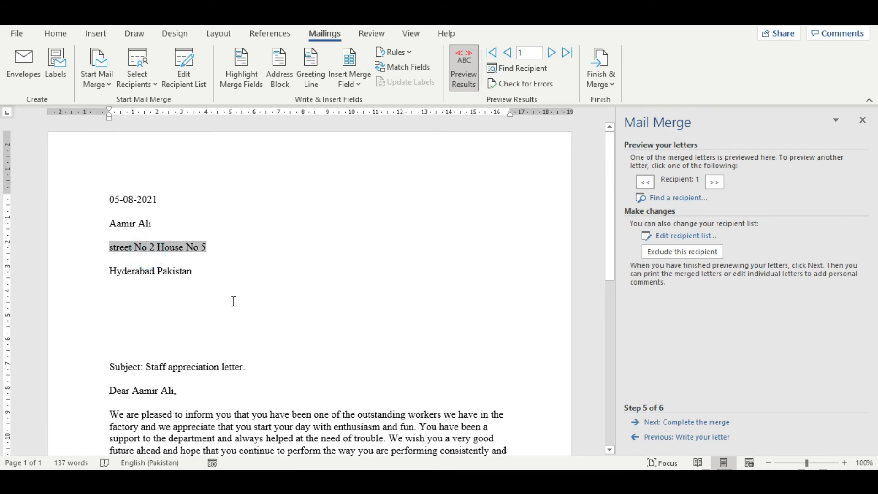
{"action": "left_click", "coordinate": [222, 279]}
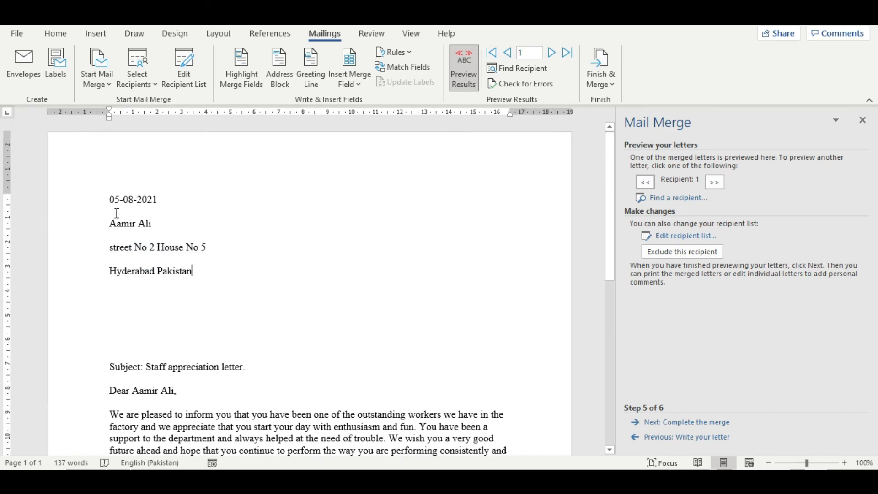
{"action": "left_click_drag", "start_coordinate": [112, 223], "coordinate": [209, 247]}
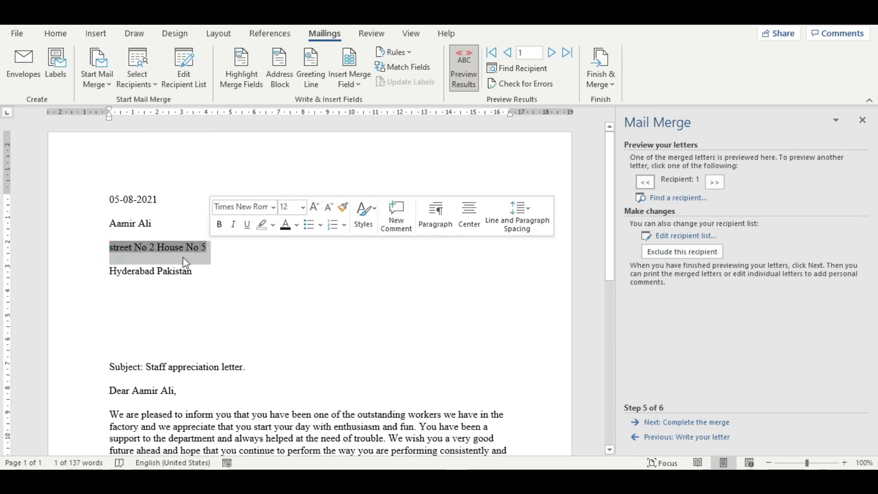
{"action": "double_click", "coordinate": [112, 272]}
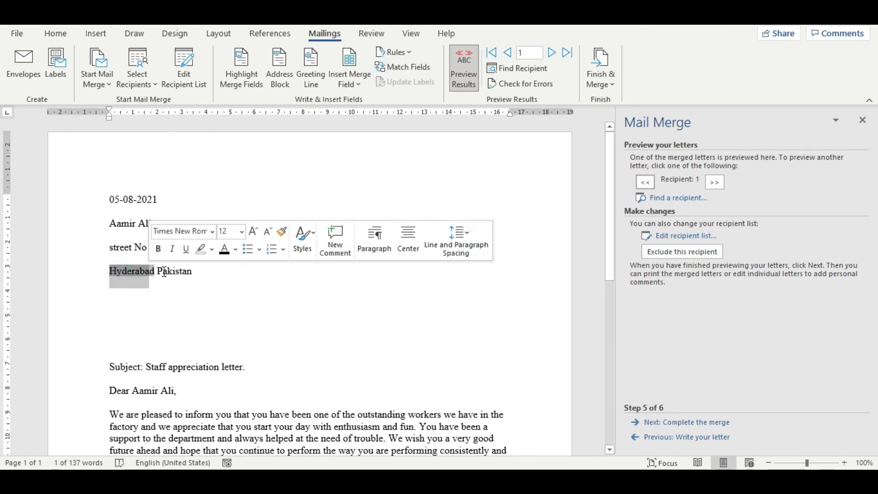
{"action": "double_click", "coordinate": [169, 271]}
{"action": "scroll", "coordinate": [245, 343], "scroll_direction": "down", "scroll_amount": 3}
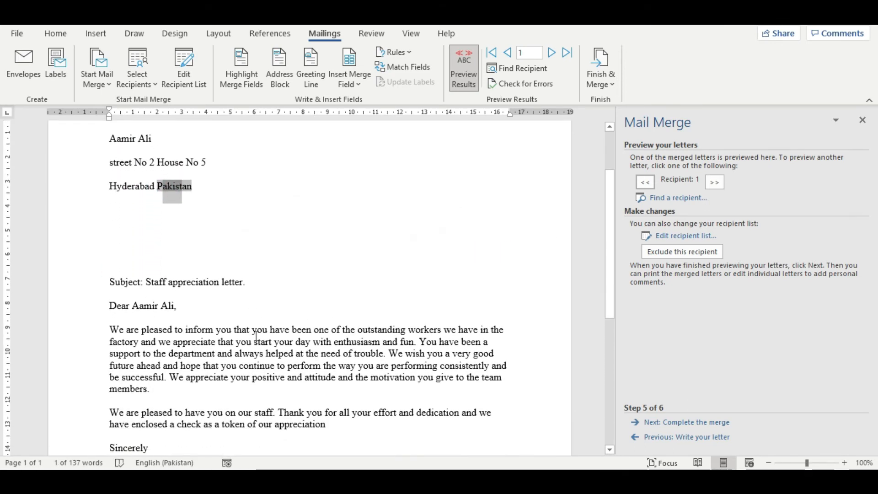
{"action": "left_click", "coordinate": [116, 307]}
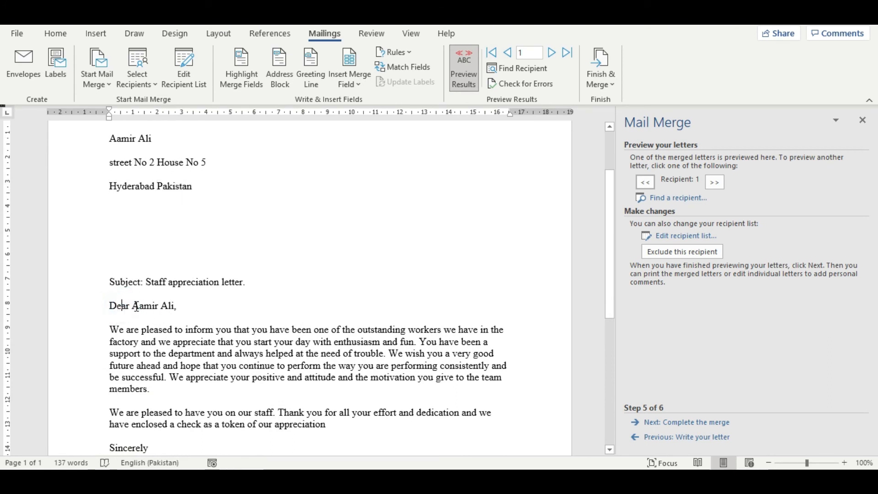
{"action": "double_click", "coordinate": [139, 305]}
{"action": "double_click", "coordinate": [168, 307]}
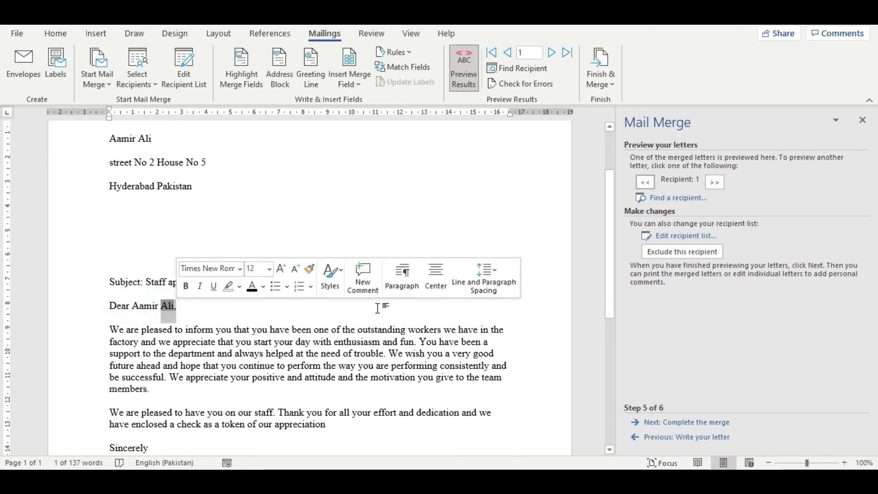
{"action": "left_click", "coordinate": [373, 237]}
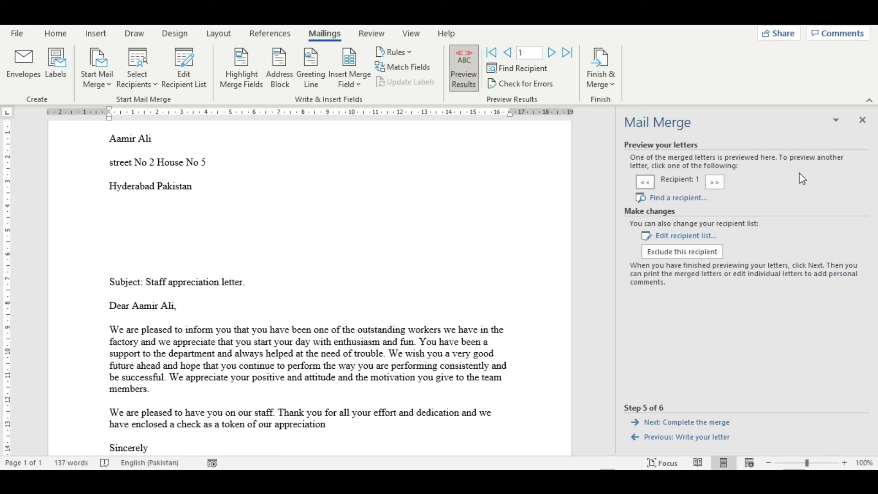
Page through the previewed letters recipient by recipient up to the last one, and go back to recipient 12
{"action": "left_click", "coordinate": [714, 183]}
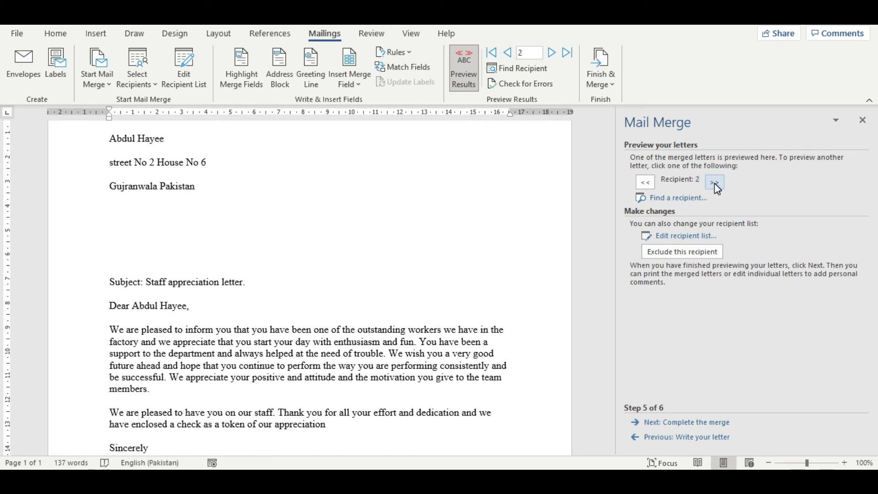
{"action": "left_click", "coordinate": [715, 183]}
{"action": "left_click", "coordinate": [714, 183]}
{"action": "left_click", "coordinate": [714, 183]}
{"action": "left_click", "coordinate": [715, 183]}
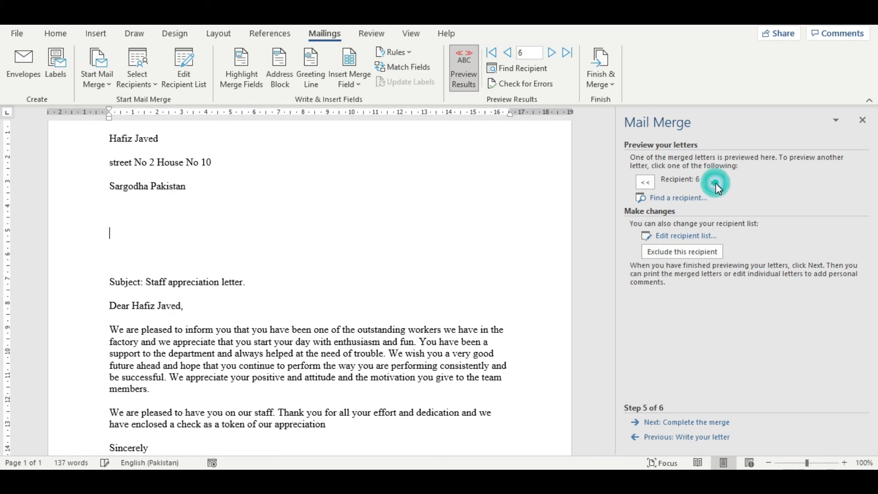
{"action": "left_click", "coordinate": [714, 183]}
{"action": "left_click", "coordinate": [714, 182]}
{"action": "left_click", "coordinate": [714, 183]}
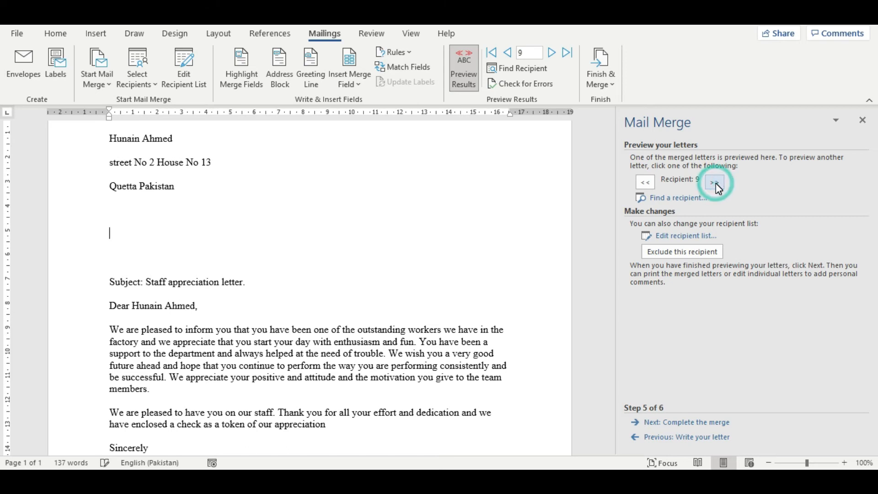
{"action": "left_click", "coordinate": [715, 183]}
{"action": "left_click", "coordinate": [715, 182]}
{"action": "left_click", "coordinate": [714, 183]}
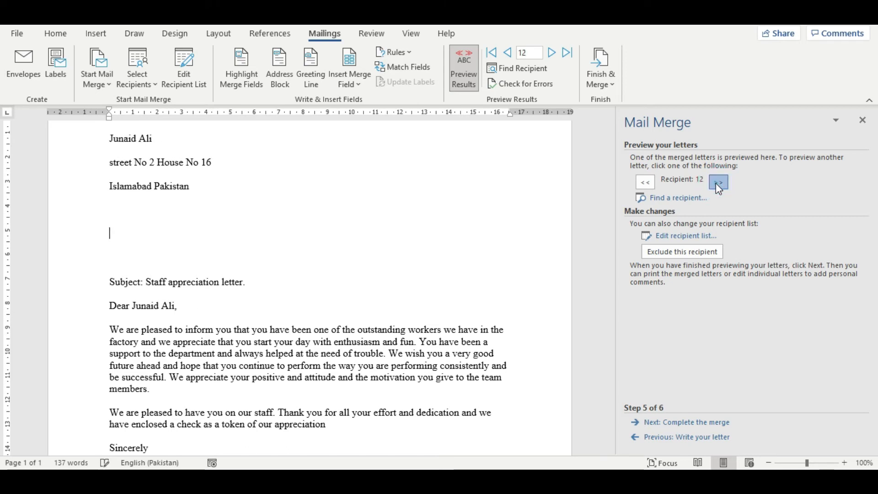
{"action": "left_click", "coordinate": [715, 183]}
{"action": "left_click", "coordinate": [715, 183]}
{"action": "left_click", "coordinate": [715, 183]}
{"action": "left_click", "coordinate": [645, 182]}
{"action": "left_click", "coordinate": [645, 182]}
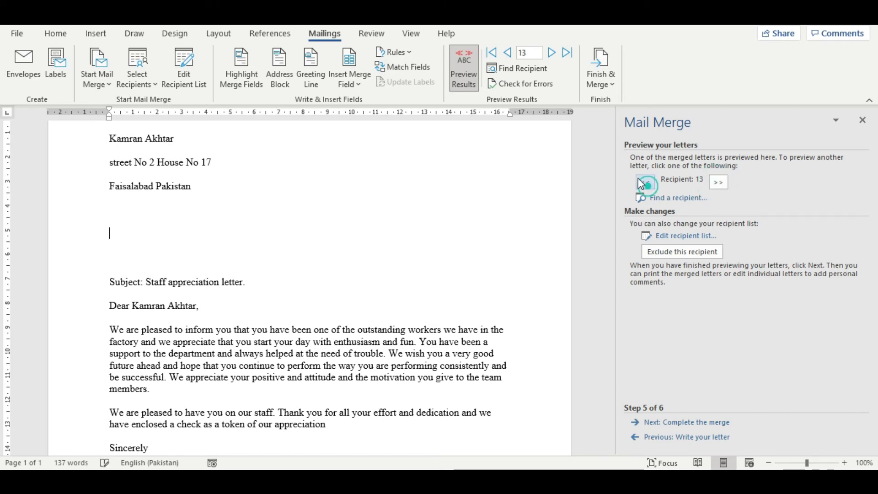
{"action": "left_click", "coordinate": [645, 181]}
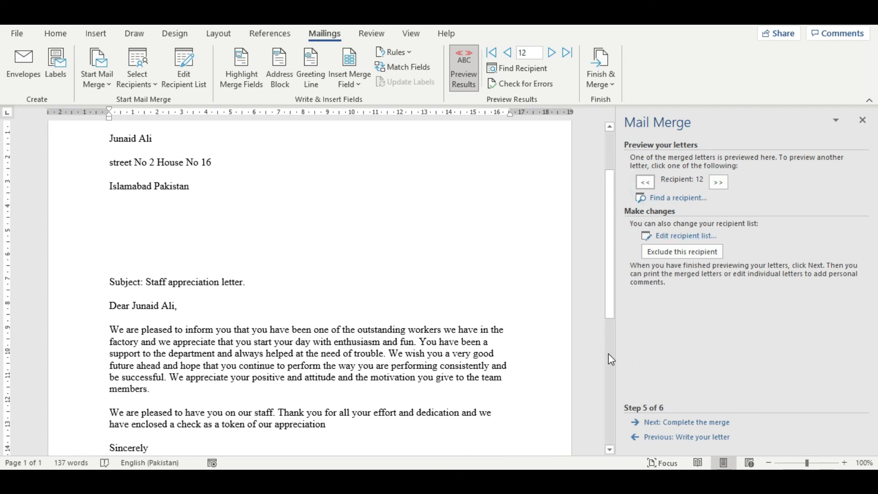
Advance the wizard to the Complete the merge stage and look over the merged letter from top to sender details
{"action": "left_click", "coordinate": [691, 425]}
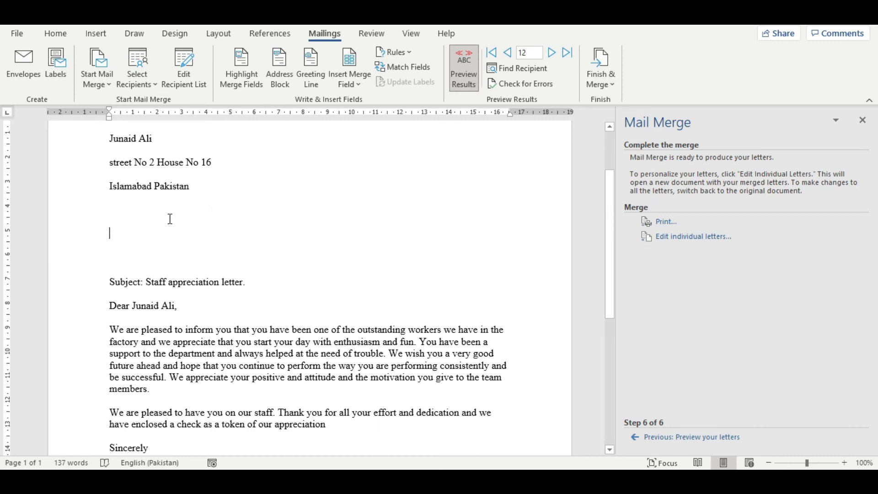
{"action": "scroll", "coordinate": [214, 204], "scroll_direction": "down", "scroll_amount": 3}
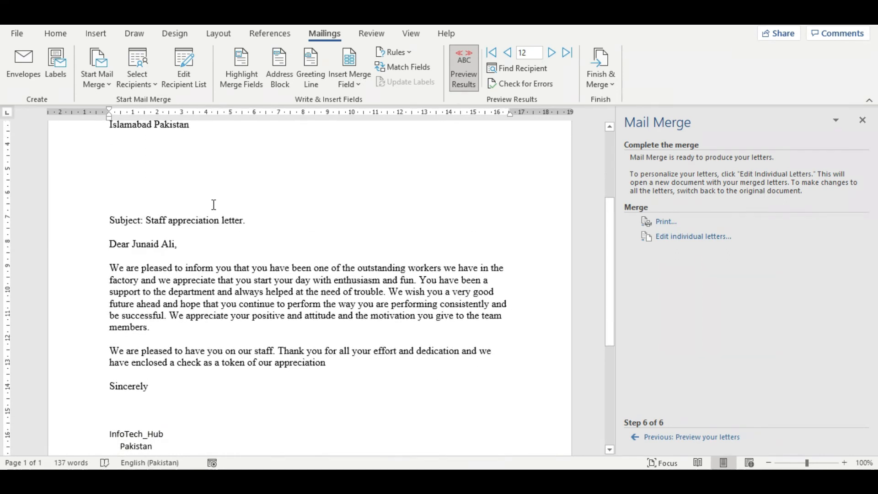
{"action": "scroll", "coordinate": [214, 204], "scroll_direction": "up", "scroll_amount": 7}
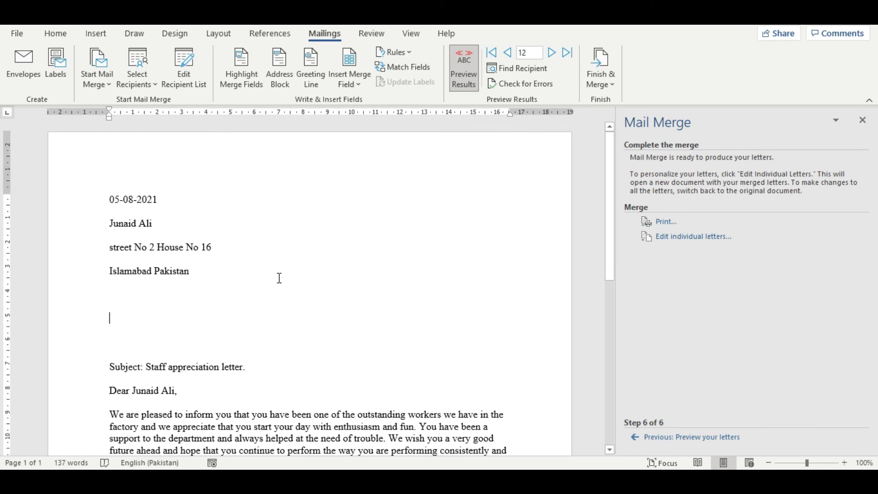
Start finishing the merge as e-mail messages and choose the Email field as the recipient address
{"action": "left_click", "coordinate": [602, 82]}
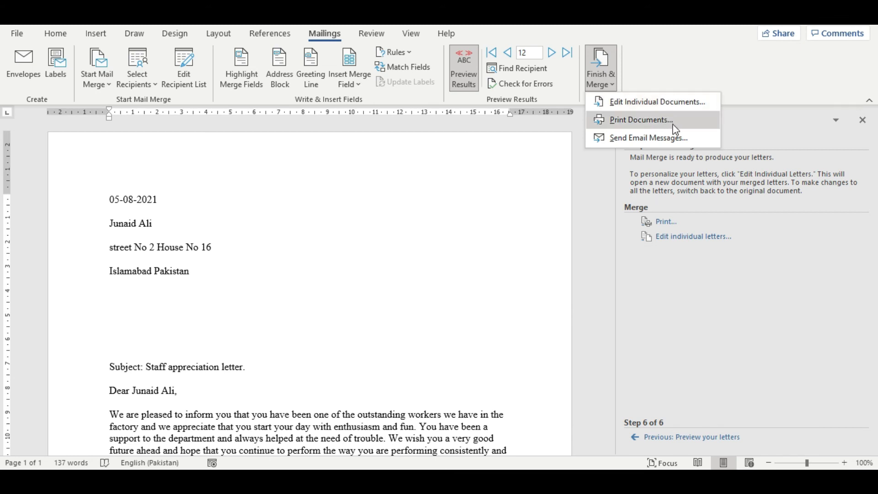
{"action": "left_click", "coordinate": [629, 140]}
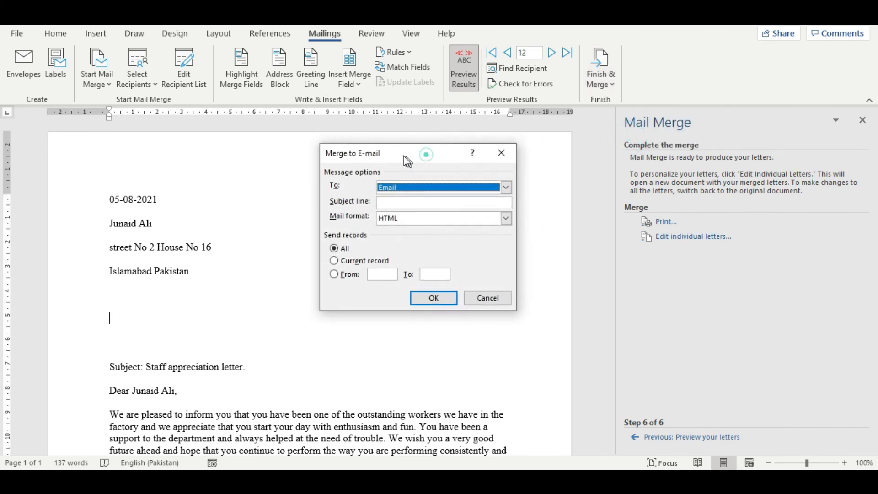
{"action": "left_click_drag", "start_coordinate": [404, 156], "coordinate": [384, 149]}
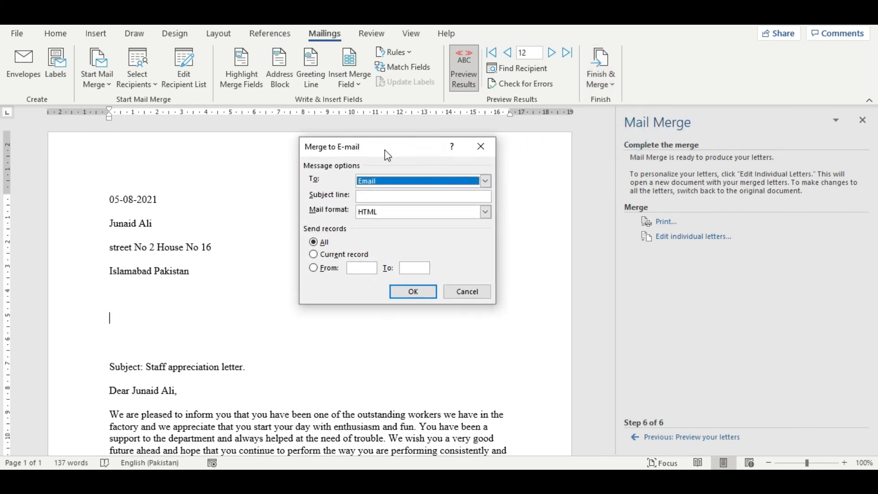
{"action": "left_click", "coordinate": [484, 181]}
{"action": "left_click", "coordinate": [321, 183]}
{"action": "left_click", "coordinate": [483, 181]}
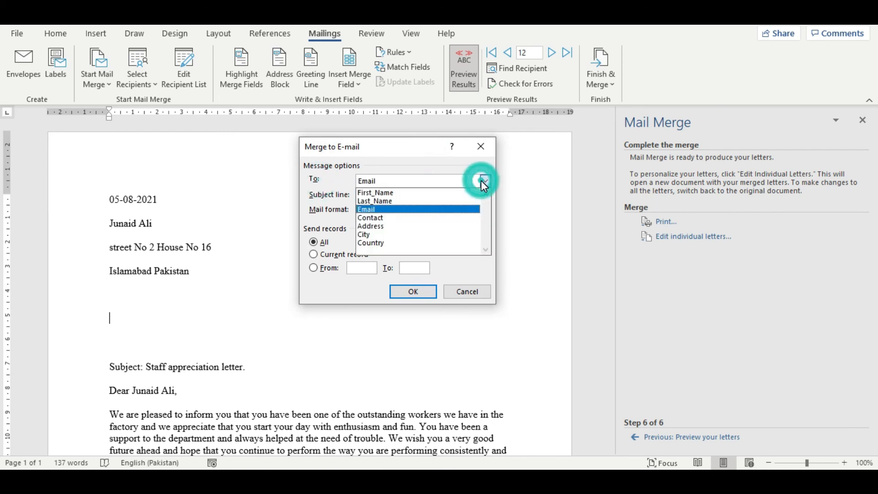
{"action": "left_click", "coordinate": [391, 209]}
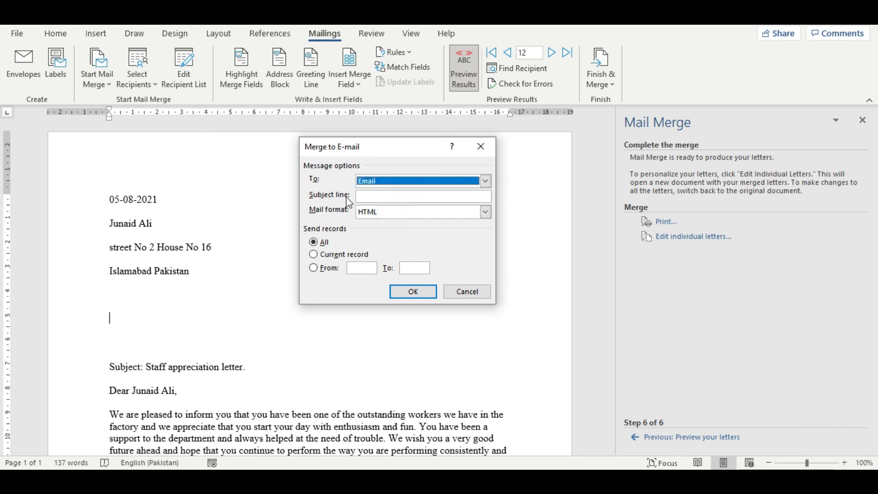
Set the e-mail subject line to "Appreciation Letter" and the mail format to HTML, and send the merge to all records
{"action": "left_click", "coordinate": [367, 197]}
{"action": "left_click", "coordinate": [368, 196]}
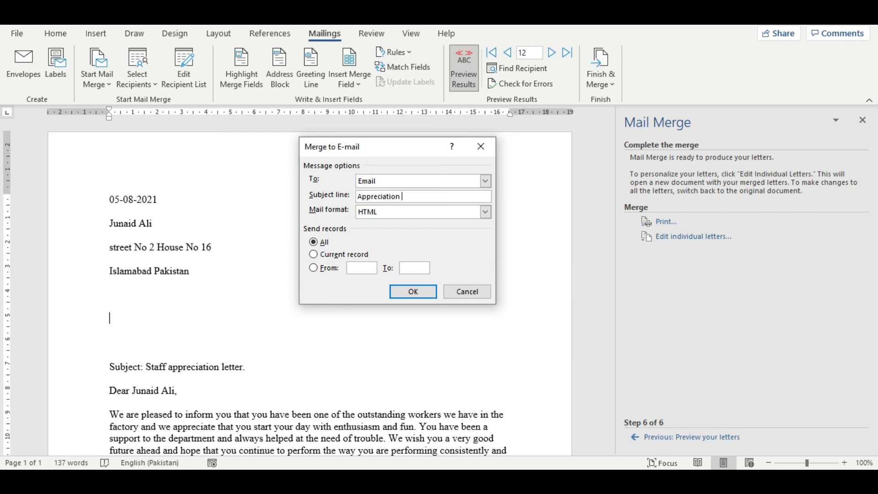
{"action": "type", "text": "Appreciation Letter"}
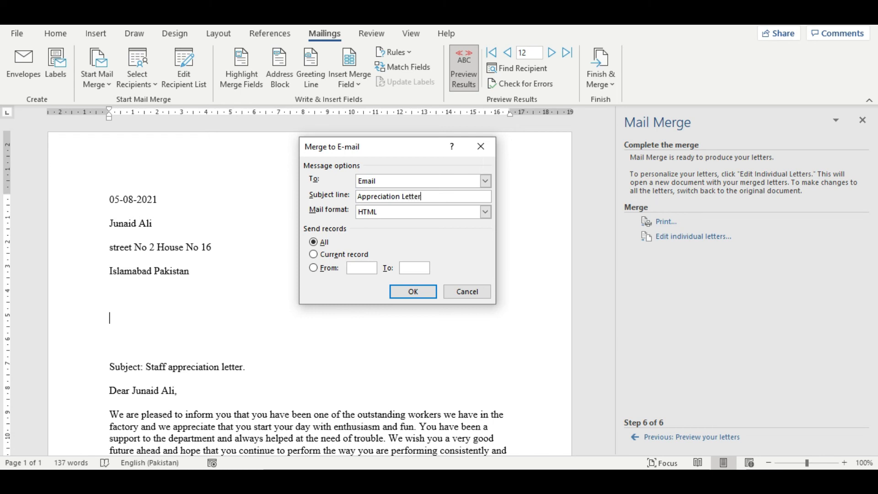
{"action": "left_click", "coordinate": [485, 212]}
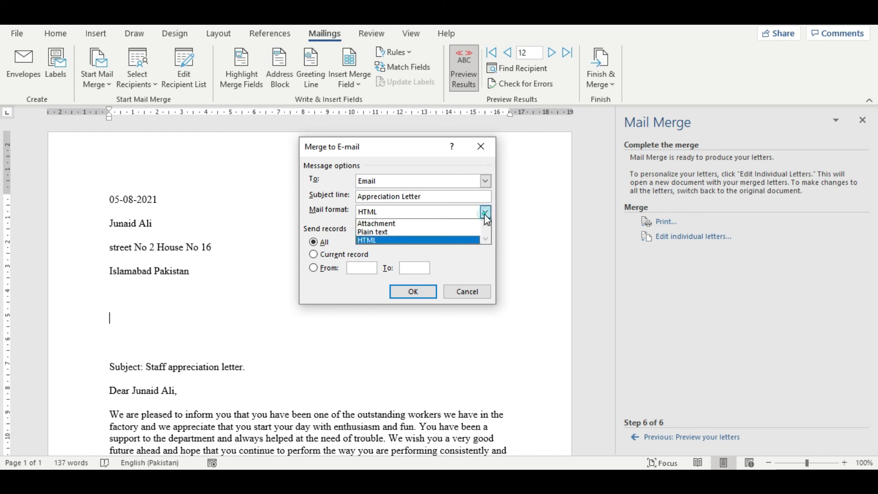
{"action": "left_click", "coordinate": [389, 239]}
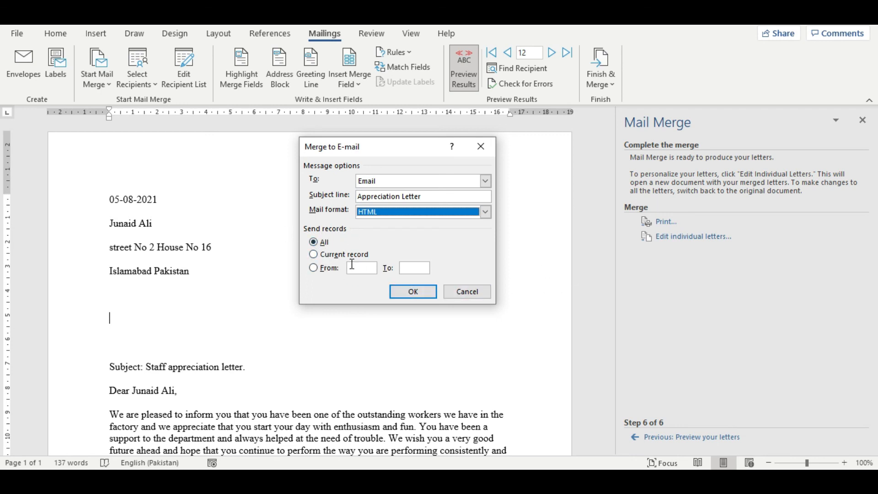
{"action": "left_click", "coordinate": [413, 292]}
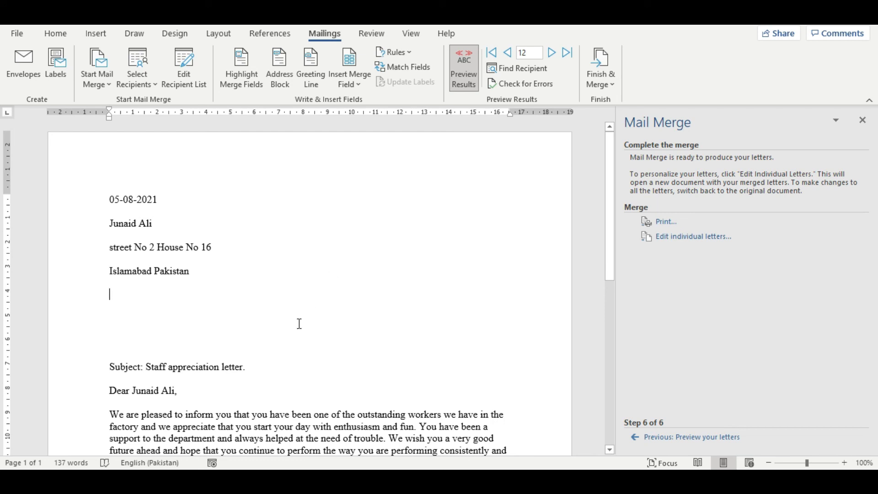
Switch to Outlook and look through the merged Appreciation Letter messages in the Outbox
{"action": "key", "text": "super"}
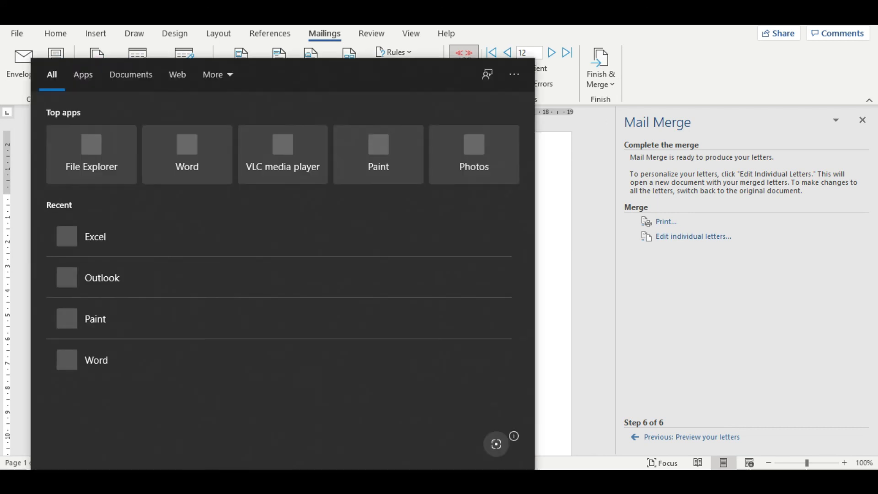
{"action": "type", "text": "out"}
{"action": "key", "text": "Return"}
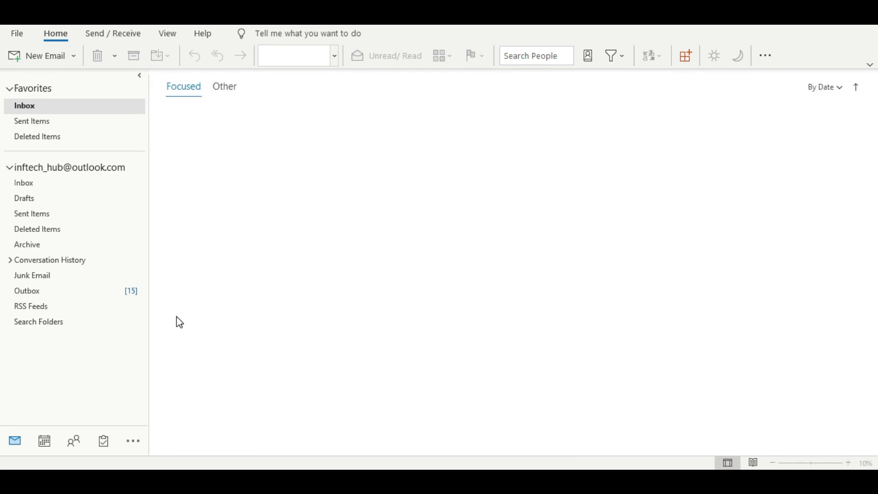
{"action": "left_click", "coordinate": [35, 295]}
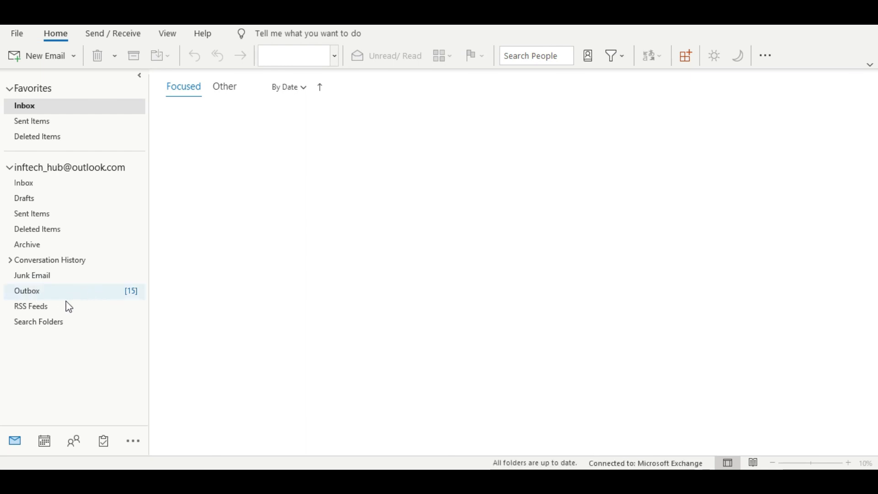
{"action": "left_click", "coordinate": [52, 296]}
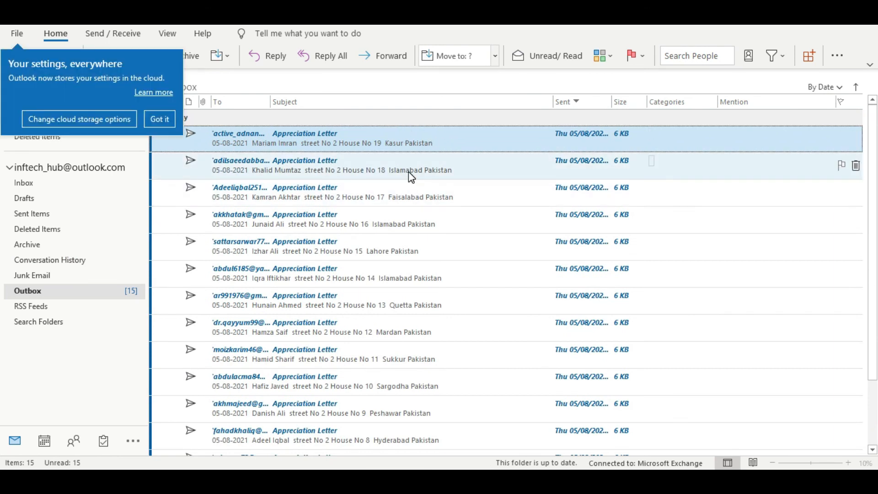
{"action": "left_click", "coordinate": [870, 130]}
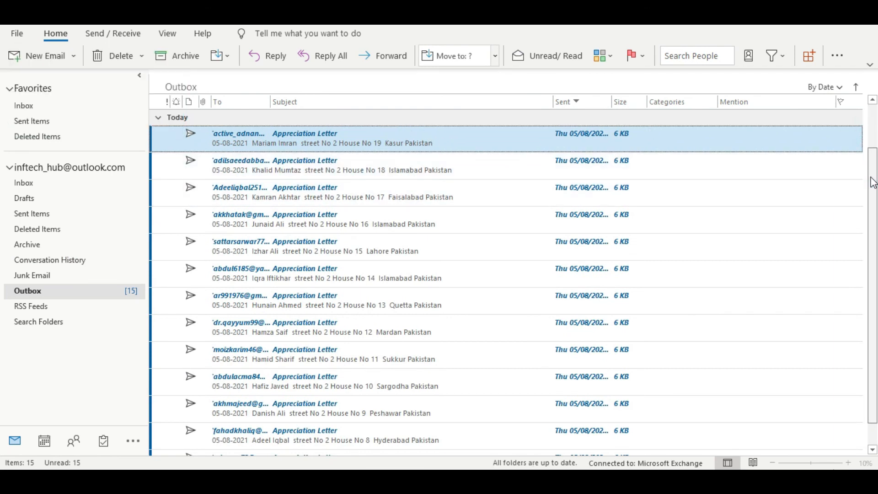
{"action": "scroll", "coordinate": [664, 288], "scroll_direction": "down", "scroll_amount": 1}
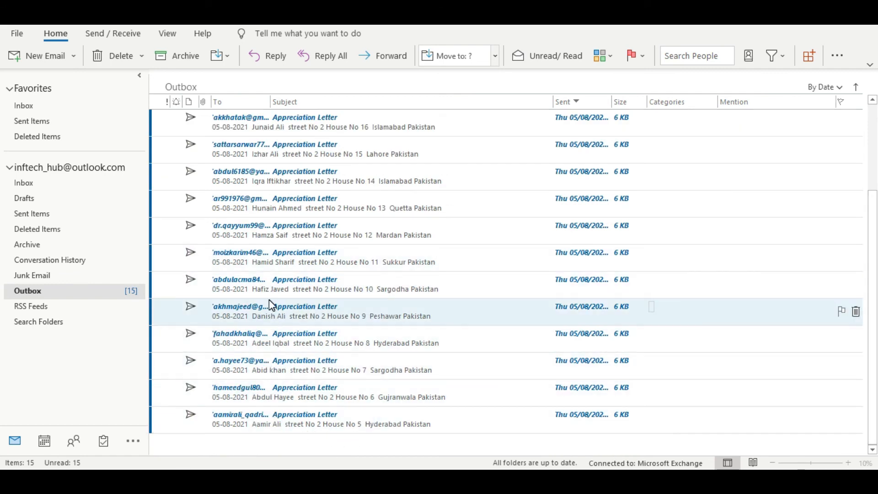
{"action": "scroll", "coordinate": [269, 299], "scroll_direction": "up", "scroll_amount": 1}
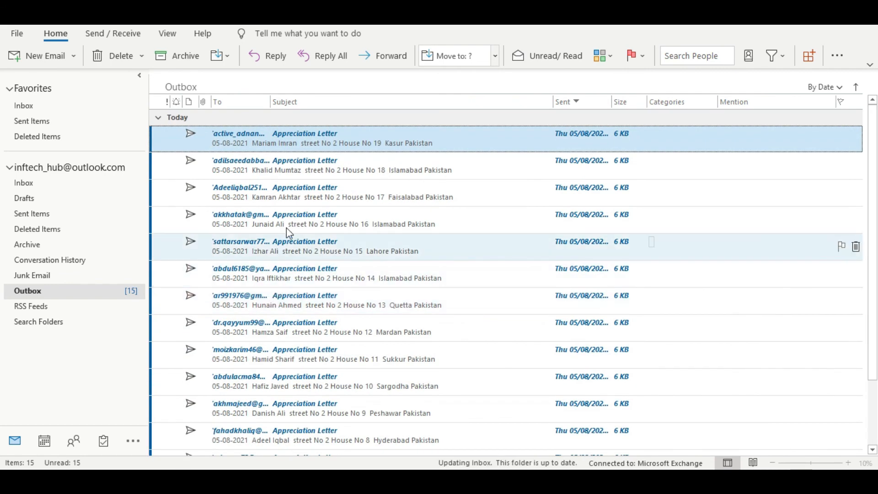